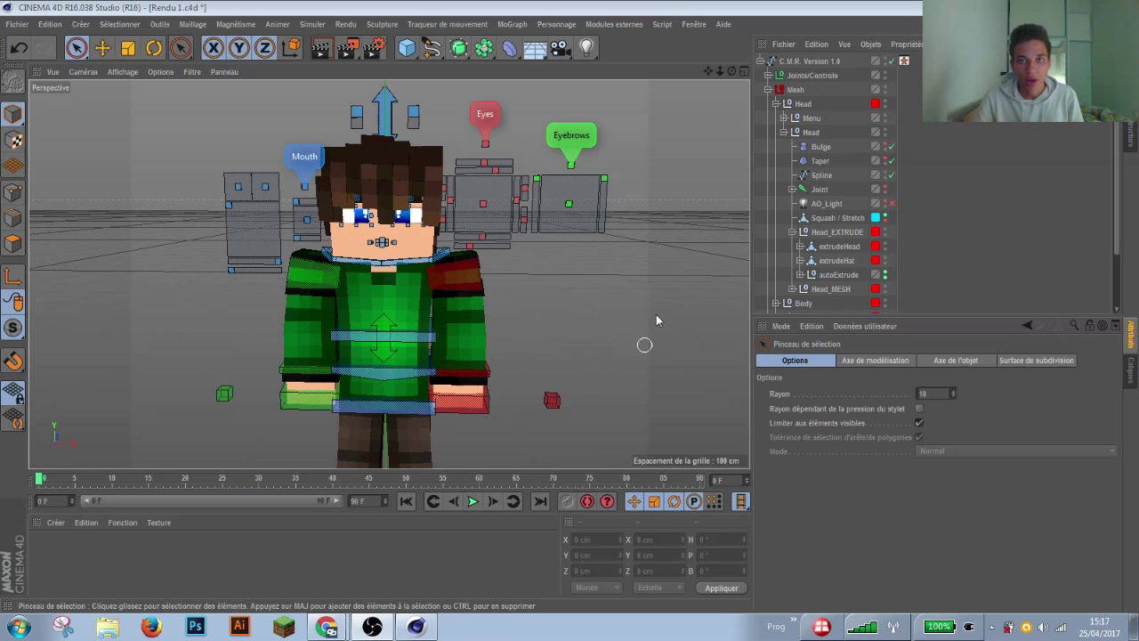
Step: Push the C.LegL controller forward and pull C.LegR back and outward into a stride
drag(720, 71, 374, 426)
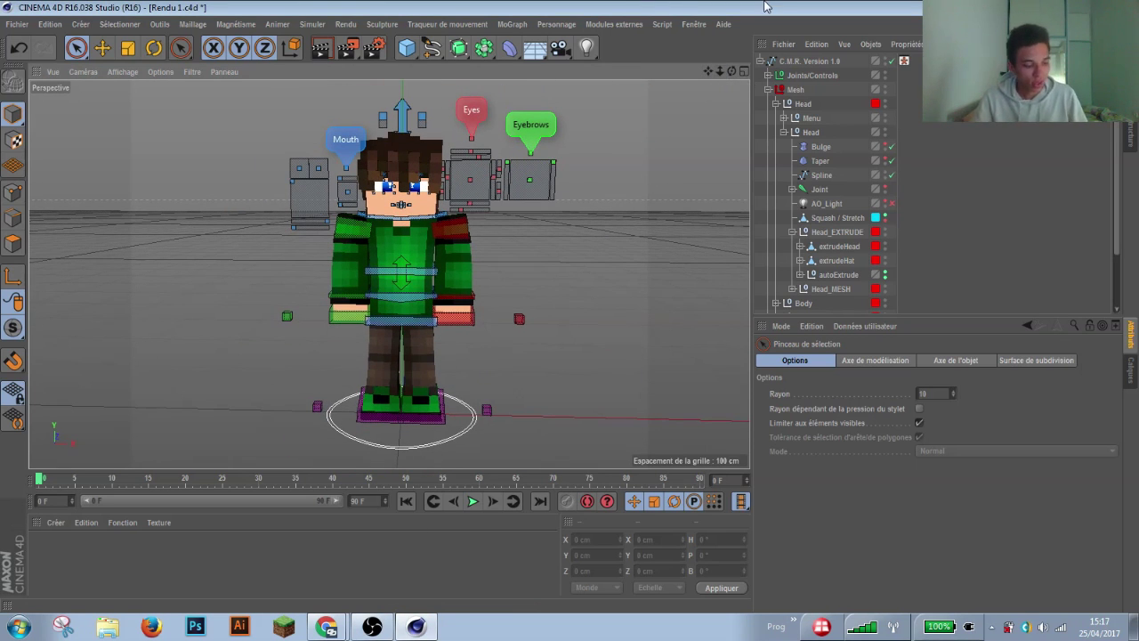
drag(735, 75, 717, 73)
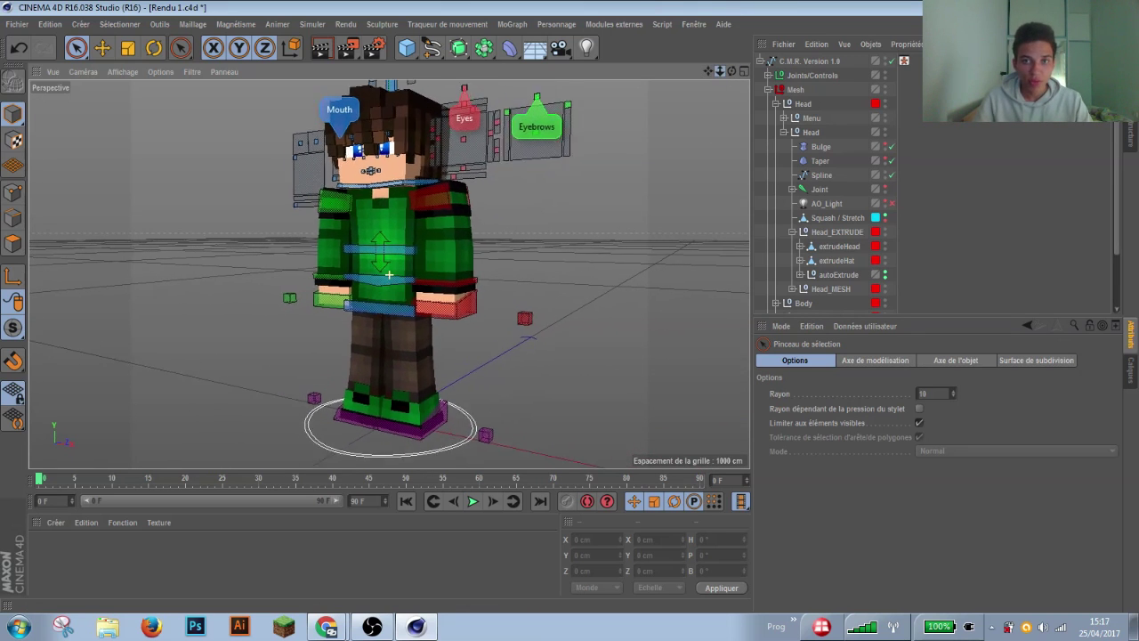
key(e)
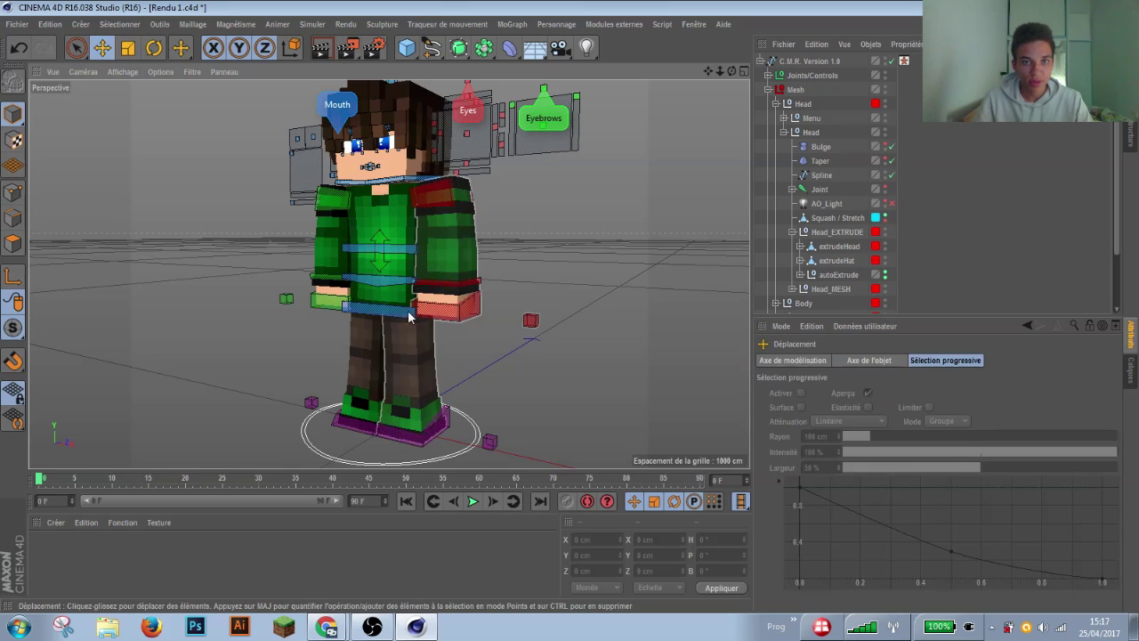
click(410, 315)
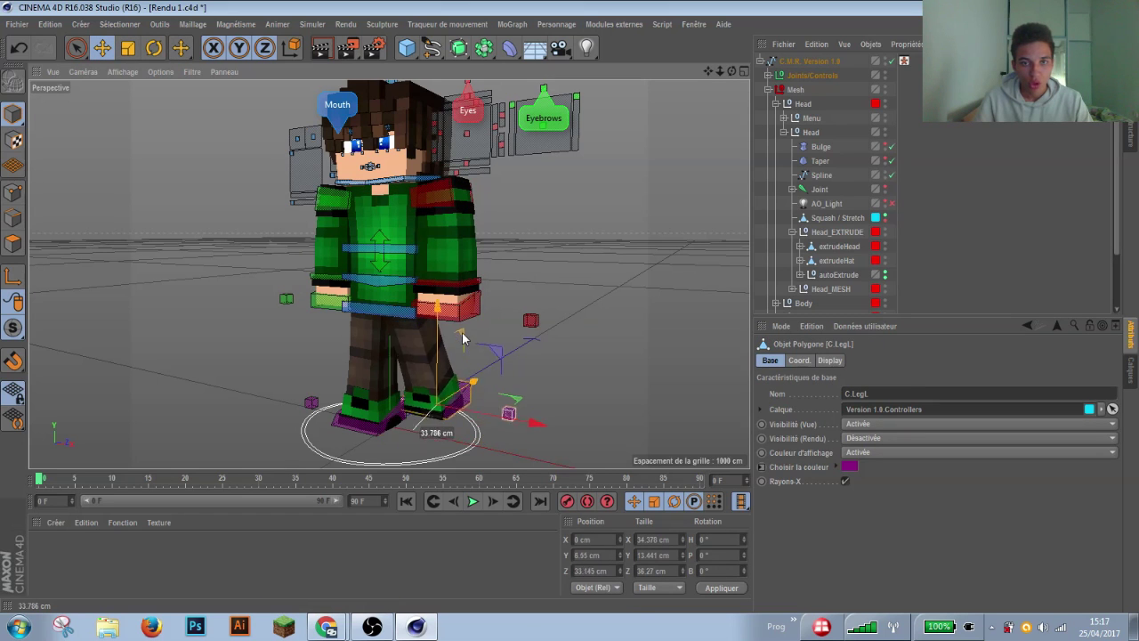
drag(462, 331, 494, 327)
click(408, 429)
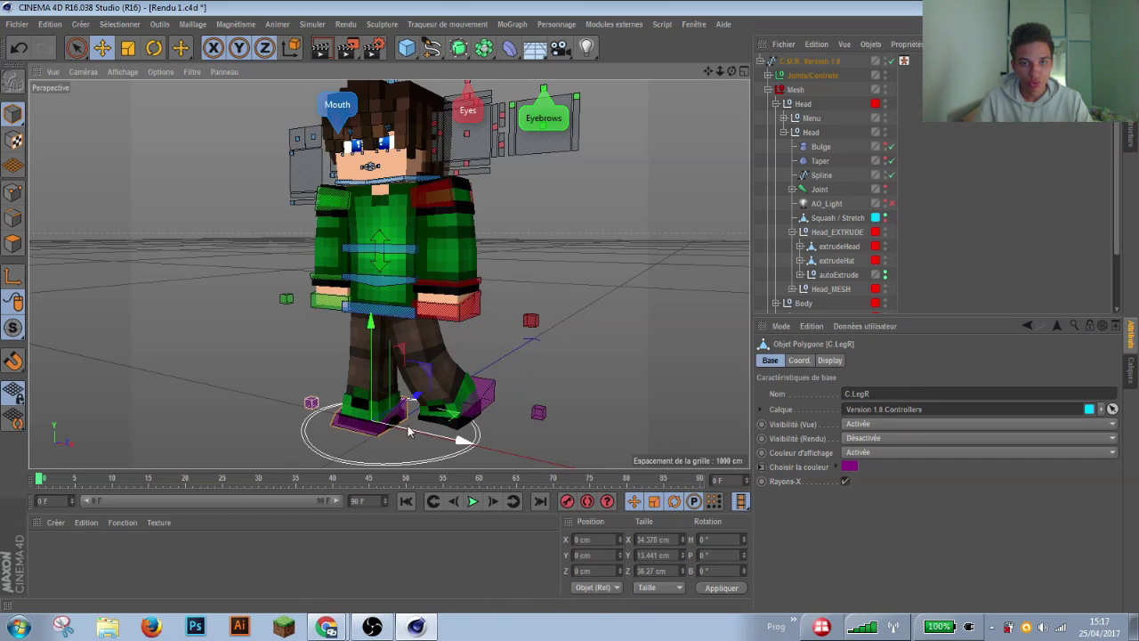
drag(408, 430, 312, 414)
Step: Adjust both leg controllers' positions and lower C.controlWaist so the knees bend
click(391, 307)
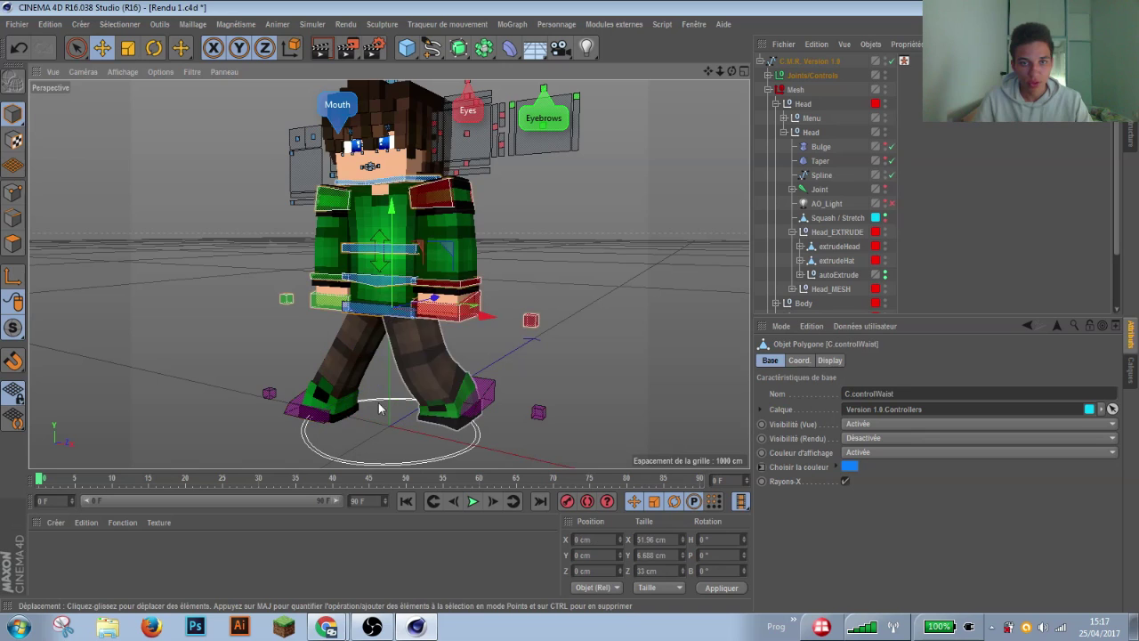
click(315, 417)
drag(315, 416, 336, 418)
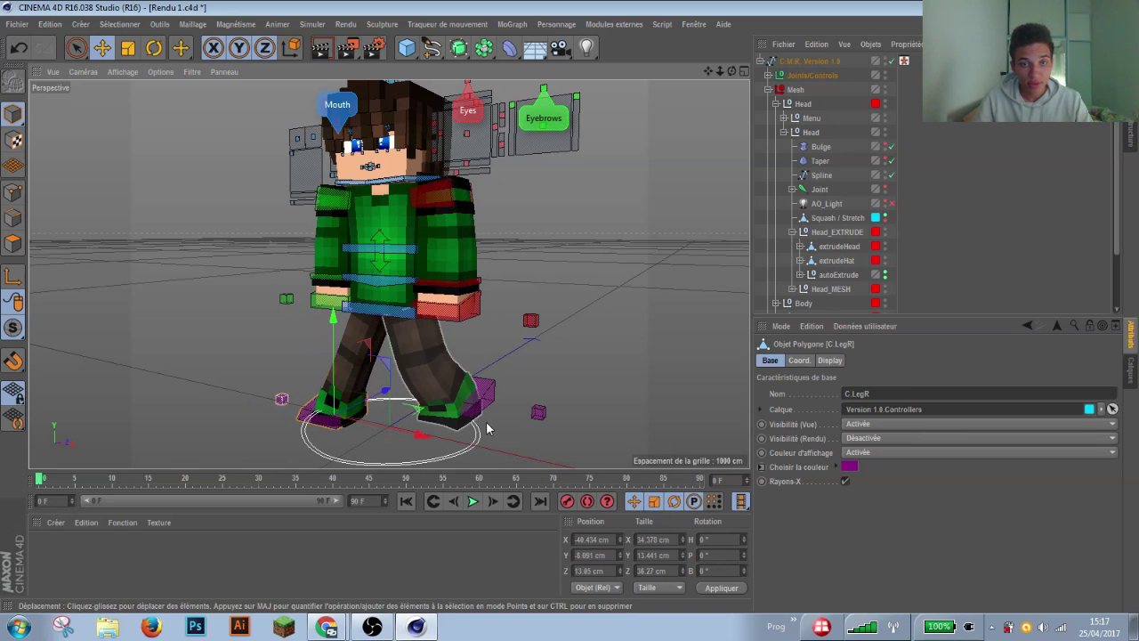
click(464, 408)
drag(453, 384, 456, 403)
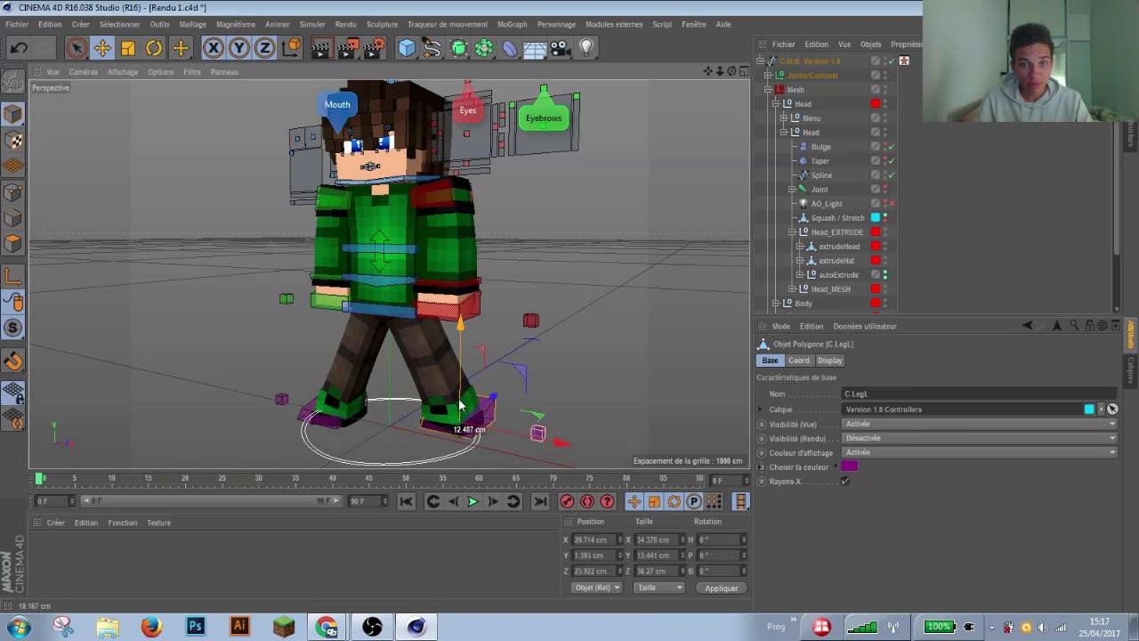
click(376, 307)
drag(420, 251, 420, 278)
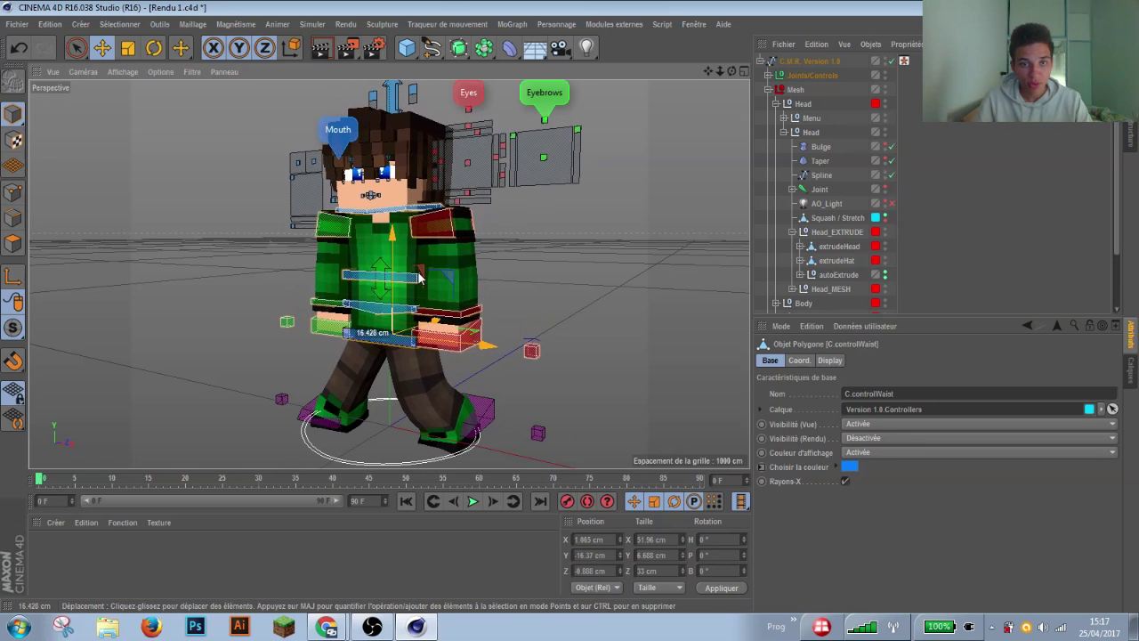
click(302, 414)
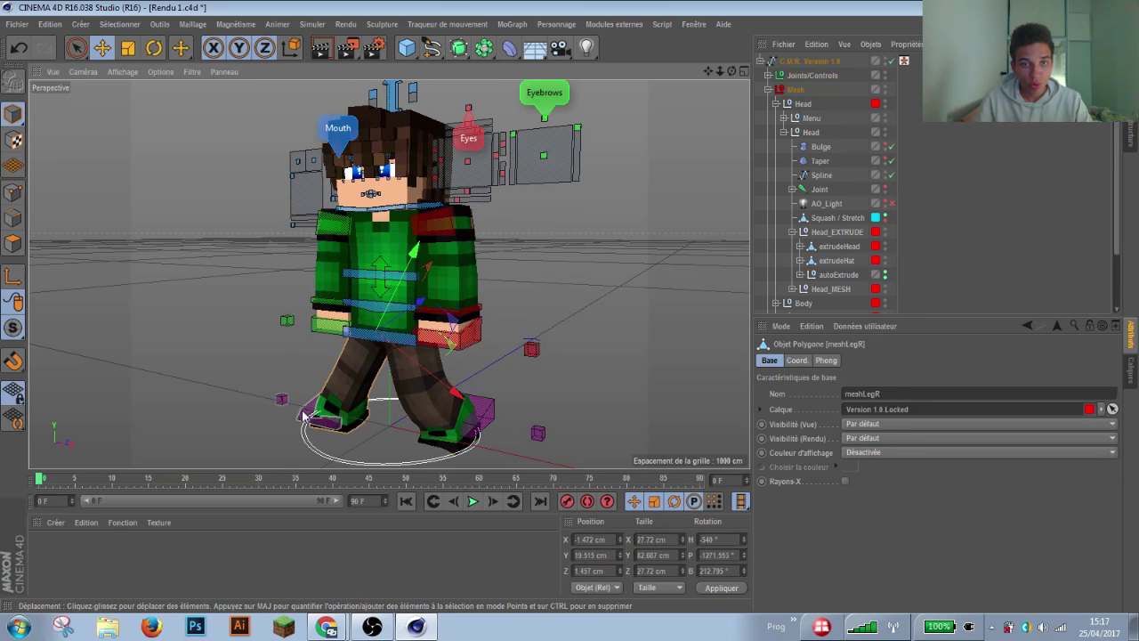
key(ctrl+z)
key(ctrl+z)
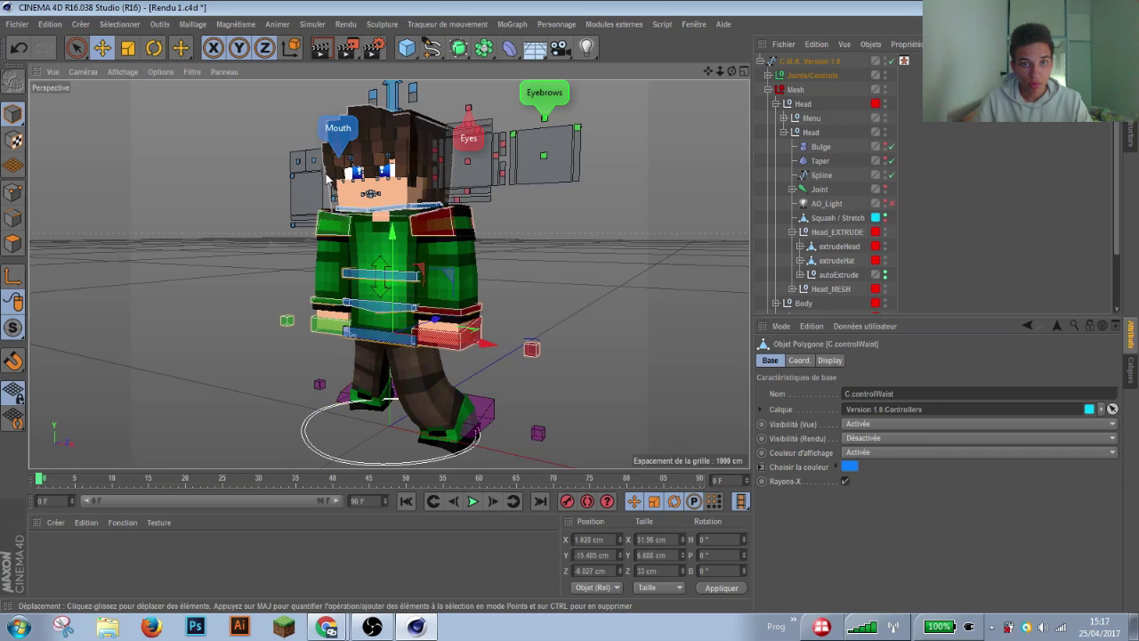
Step: Rotate C.controlWaist so the upper body leans forward, discarding a trial twist of C.controlBack
key(r)
drag(324, 292, 416, 330)
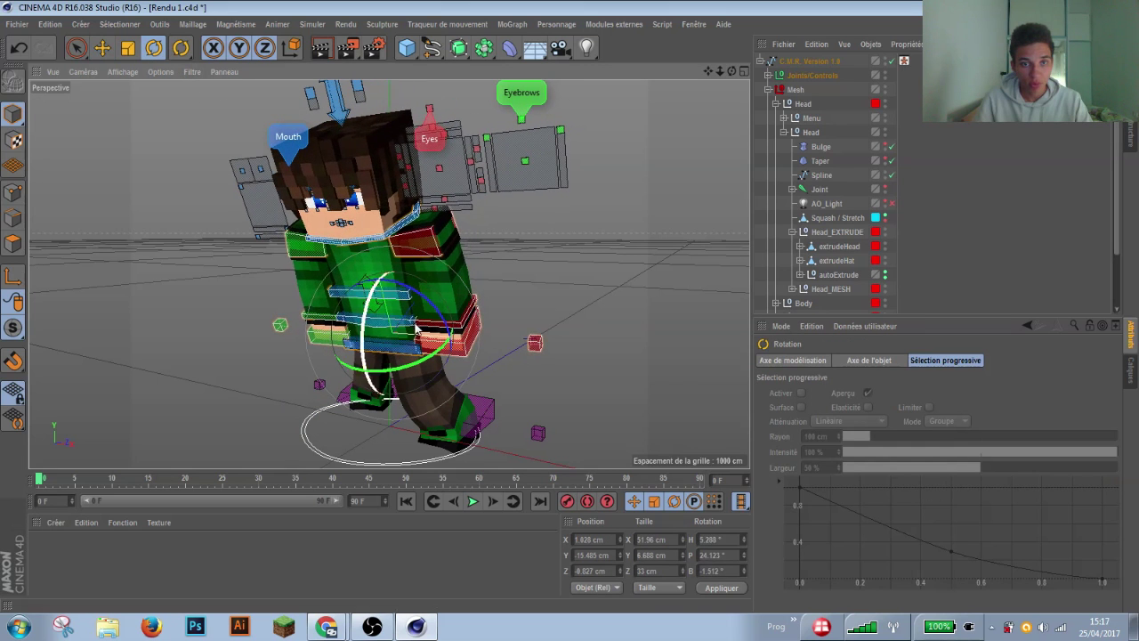
click(374, 346)
drag(369, 293, 380, 332)
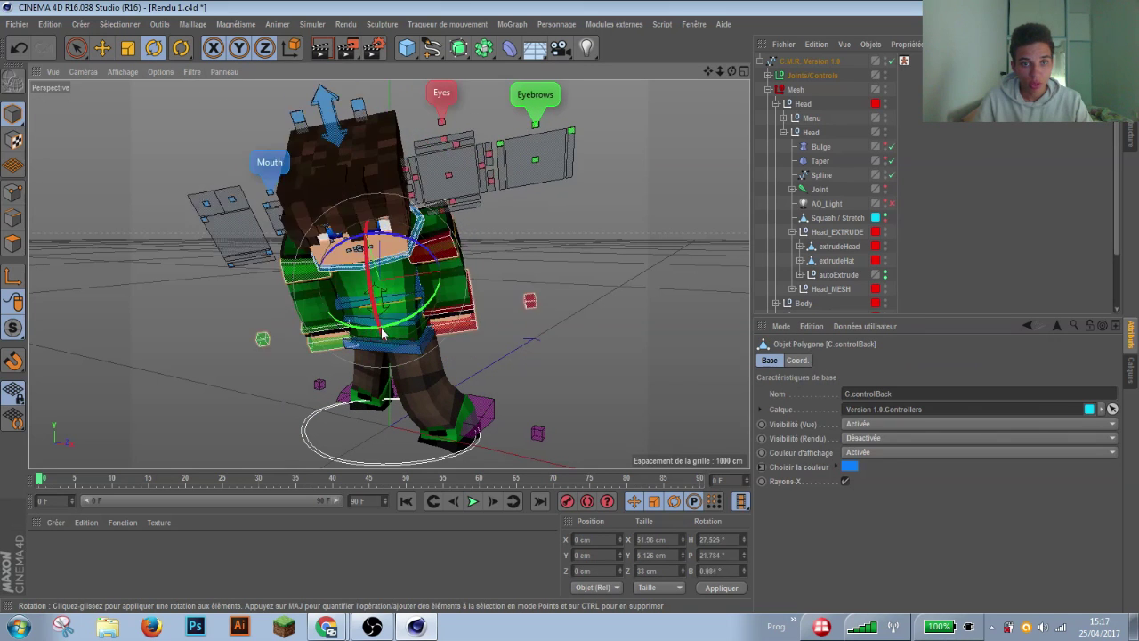
key(ctrl+z)
click(313, 345)
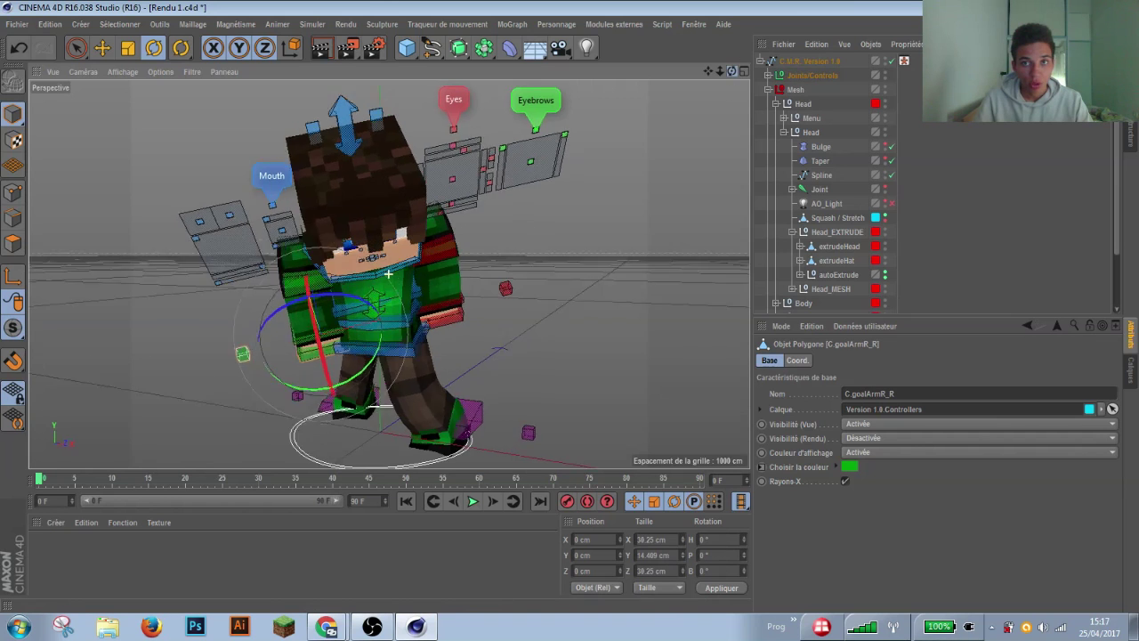
mouse_move(388, 274)
mouse_down()
mouse_move(174, 276)
mouse_move(248, 335)
mouse_up()
click(103, 50)
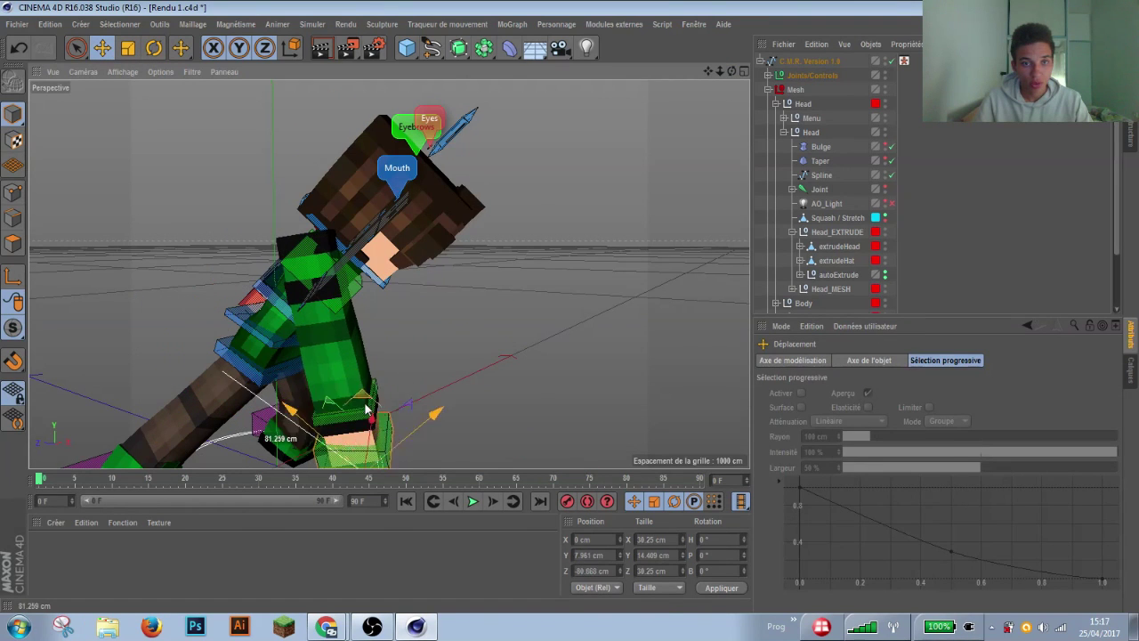
click(154, 48)
mouse_move(273, 234)
mouse_down()
mouse_move(308, 392)
mouse_move(303, 383)
mouse_up()
mouse_move(338, 294)
alt+mouse_down()
mouse_move(389, 275)
mouse_move(320, 293)
alt+mouse_up()
Step: Pull C.goalArmR_R down-left to extend that arm and raise C.goalArmL_L up and forward
click(405, 374)
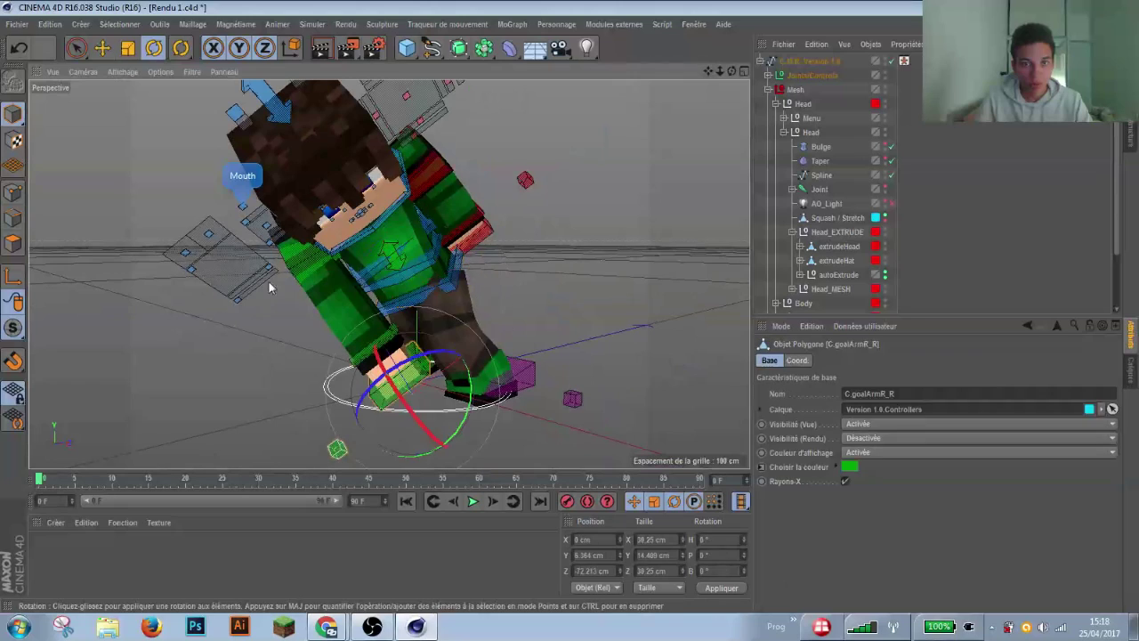
key(e)
drag(418, 342, 316, 374)
mouse_move(732, 71)
mouse_down()
mouse_move(725, 53)
mouse_move(733, 68)
mouse_up()
click(476, 185)
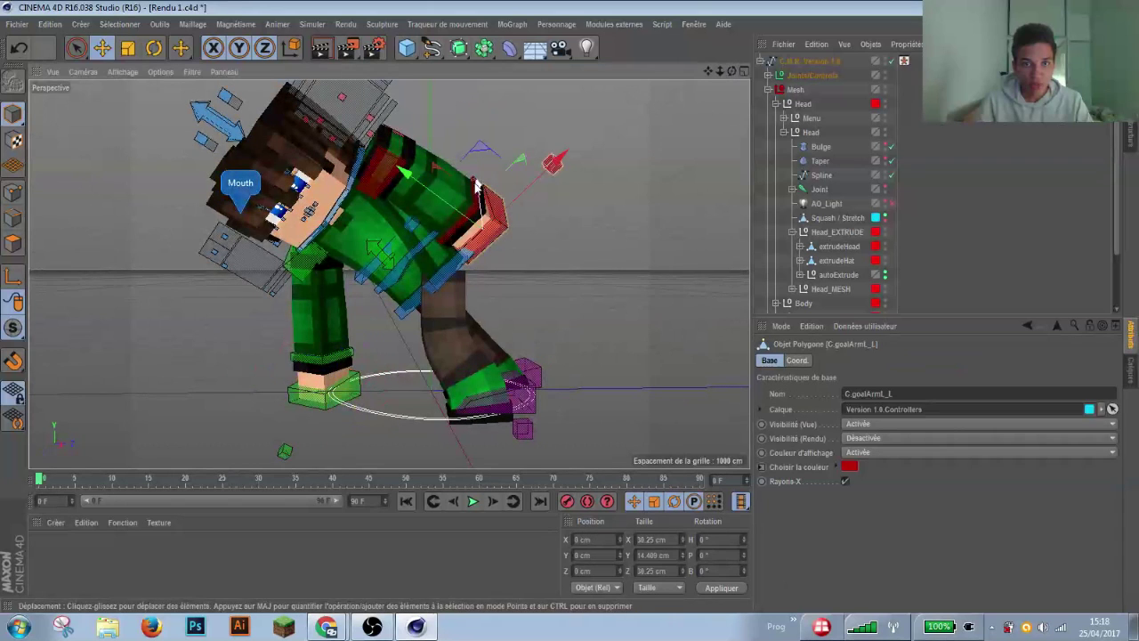
drag(476, 185, 556, 124)
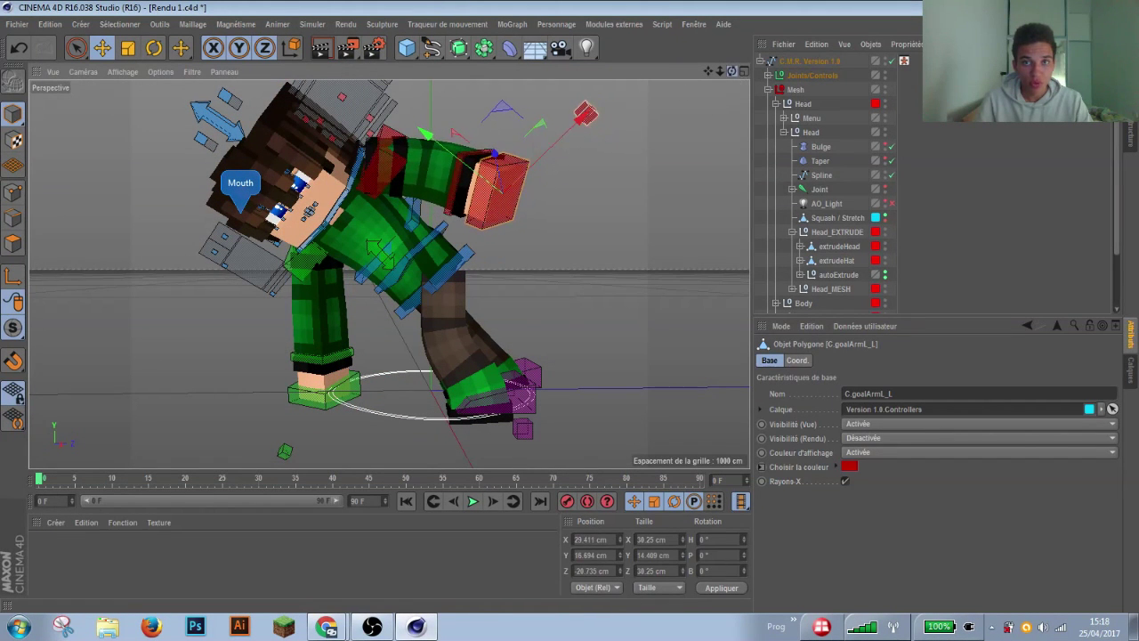
alt+drag(428, 267, 388, 274)
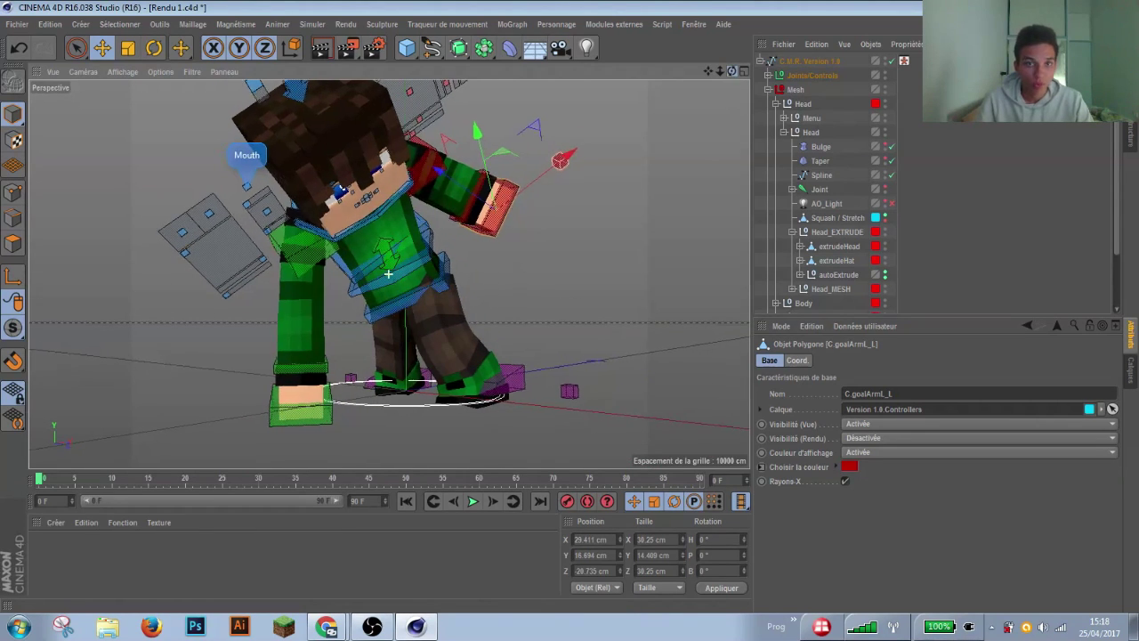
drag(732, 71, 746, 71)
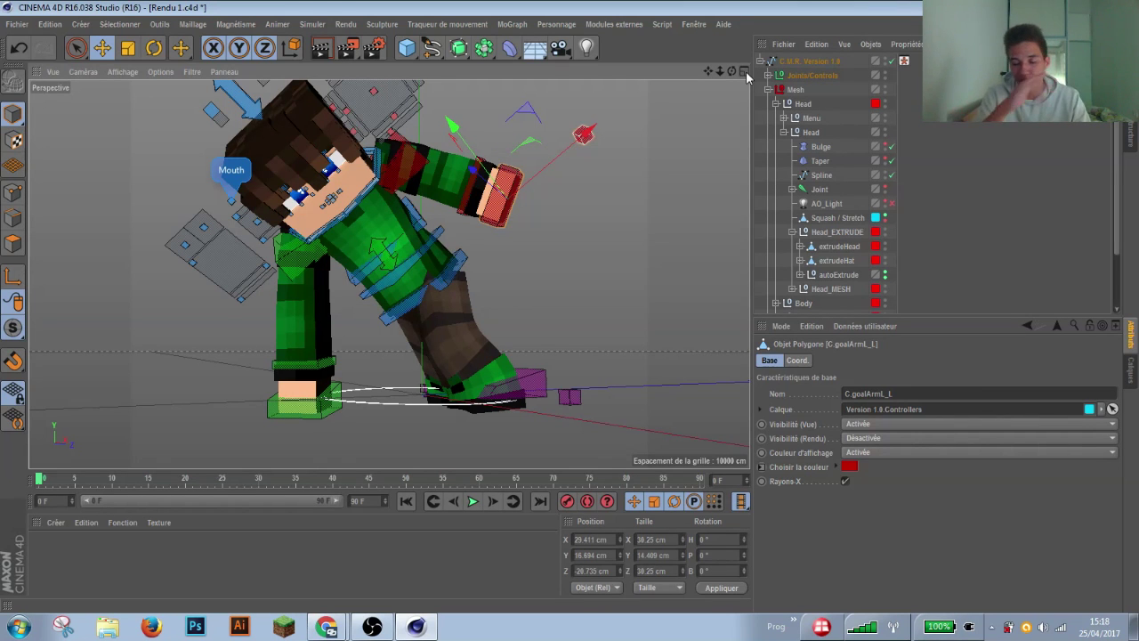
Step: Undo the arm, waist and leg controller moves four times to restore the default pose
key(ctrl+z)
key(ctrl+z)
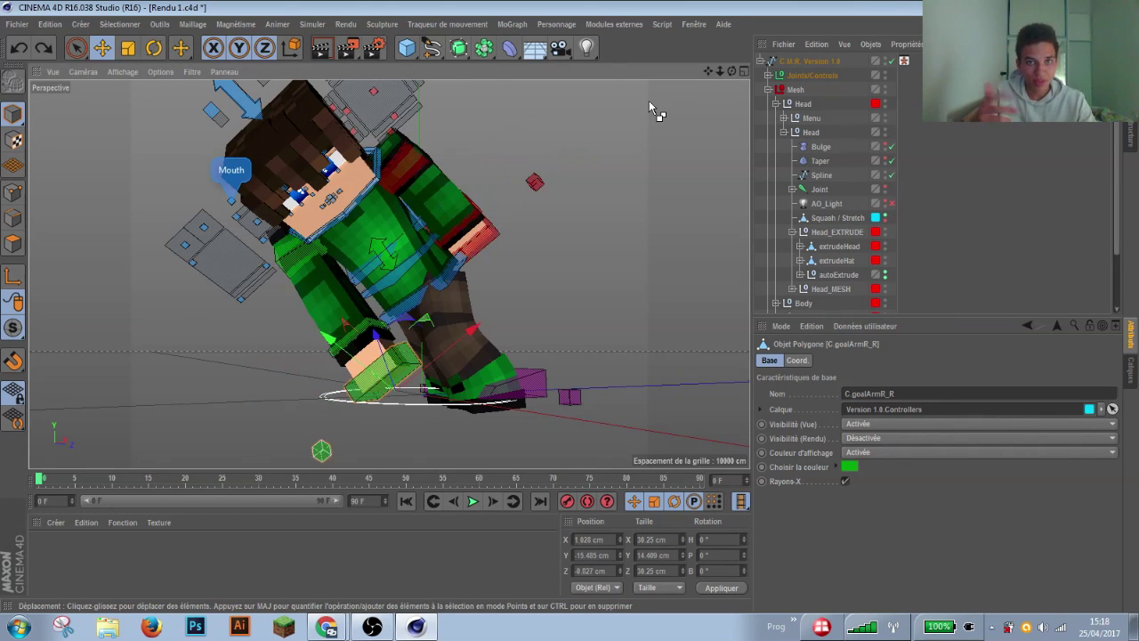
key(ctrl+z)
key(ctrl+z)
key(ctrl+z)
key(ctrl+z)
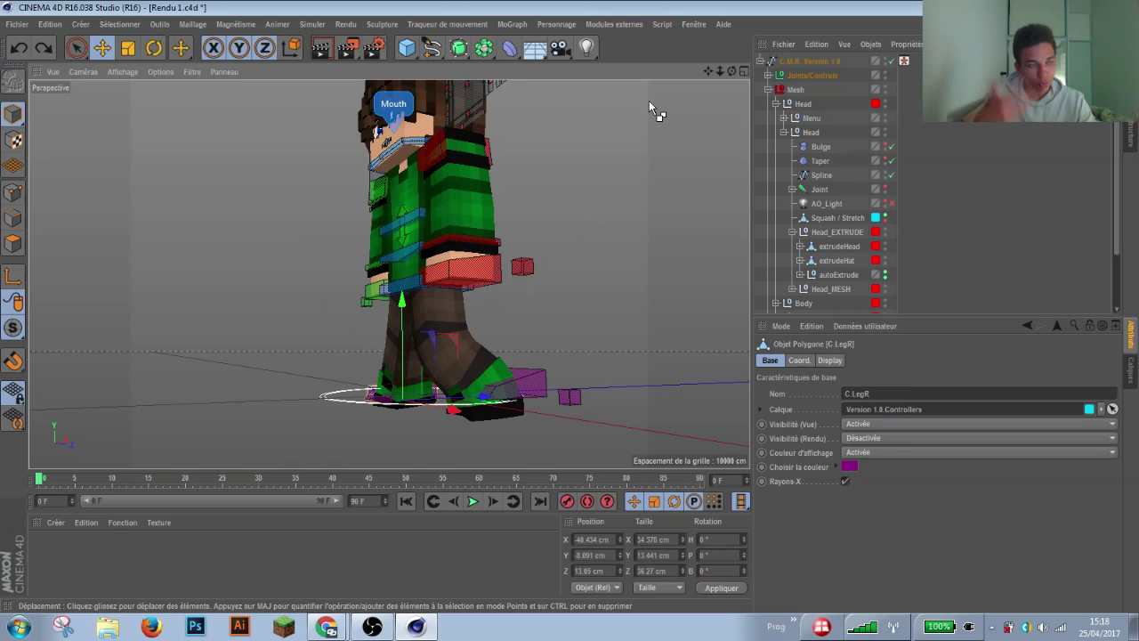
key(ctrl+z)
key(ctrl+z)
key(ctrl+z)
key(ctrl+z)
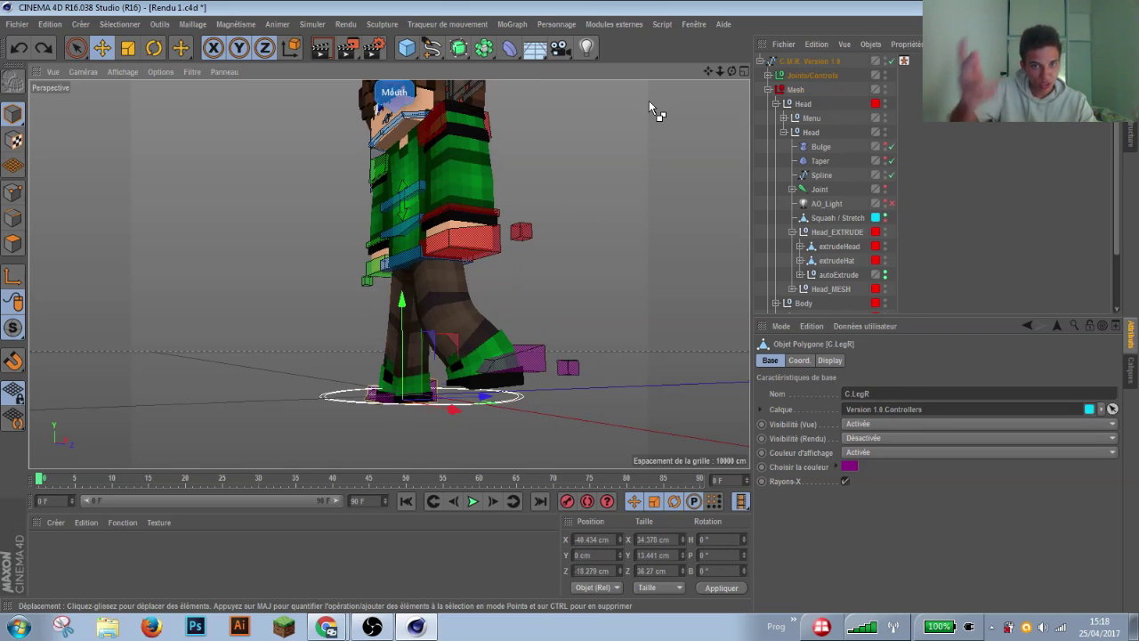
key(ctrl+z)
key(ctrl+z)
key(ctrl+z)
key(ctrl+z)
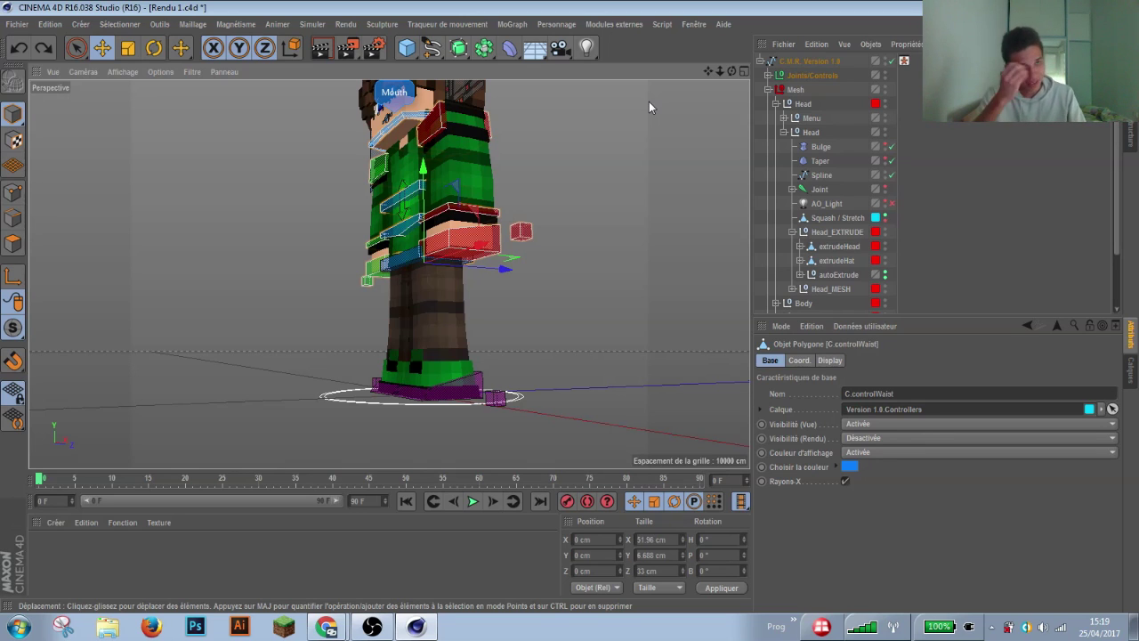
Step: Test the left arm by moving and rotating C.goalArmL_L, bending the wrist and rotating the shoulder
alt+drag(649, 102, 703, 84)
mouse_move(388, 274)
alt+mouse_down()
mouse_move(544, 275)
mouse_move(474, 184)
alt+mouse_up()
click(525, 251)
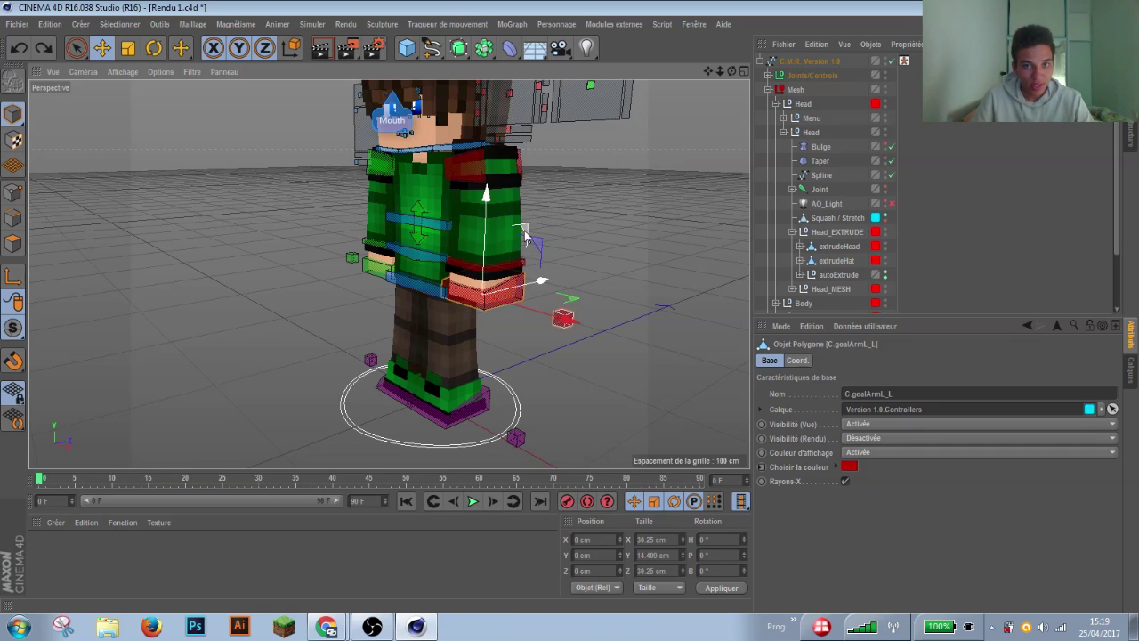
drag(570, 305, 638, 310)
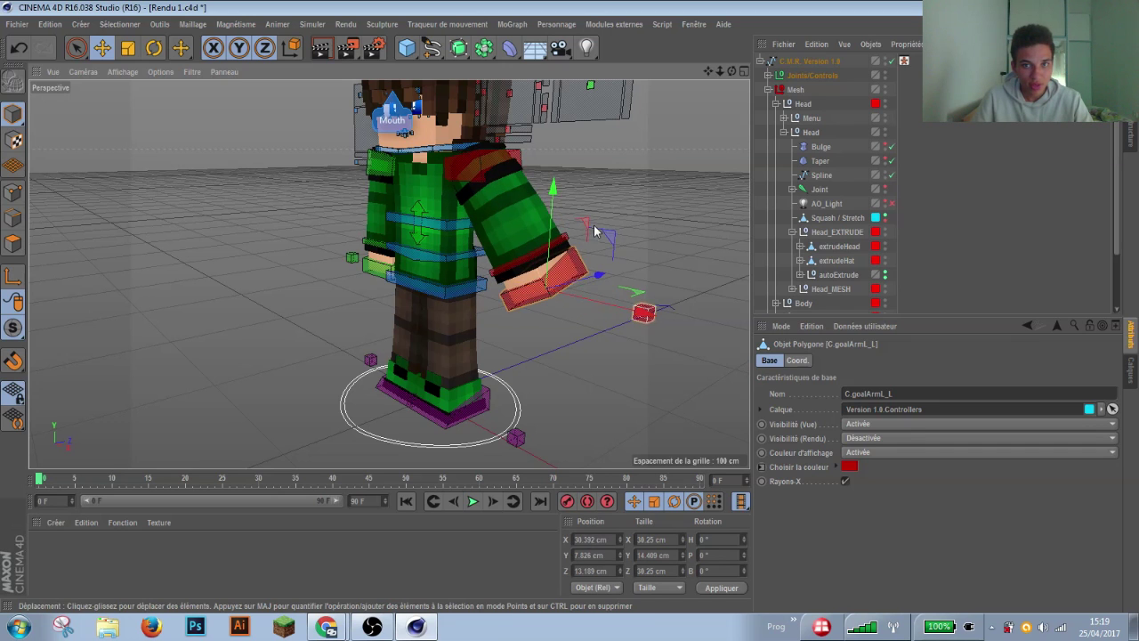
mouse_move(597, 232)
mouse_down()
mouse_move(628, 272)
mouse_move(618, 303)
mouse_up()
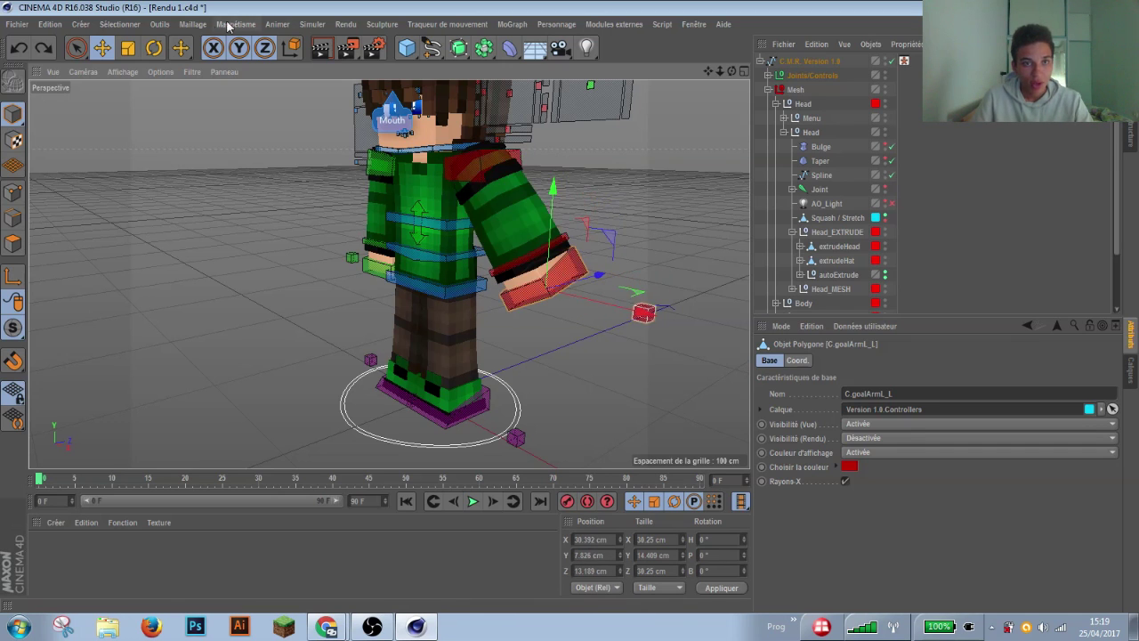
click(154, 51)
drag(546, 285, 577, 255)
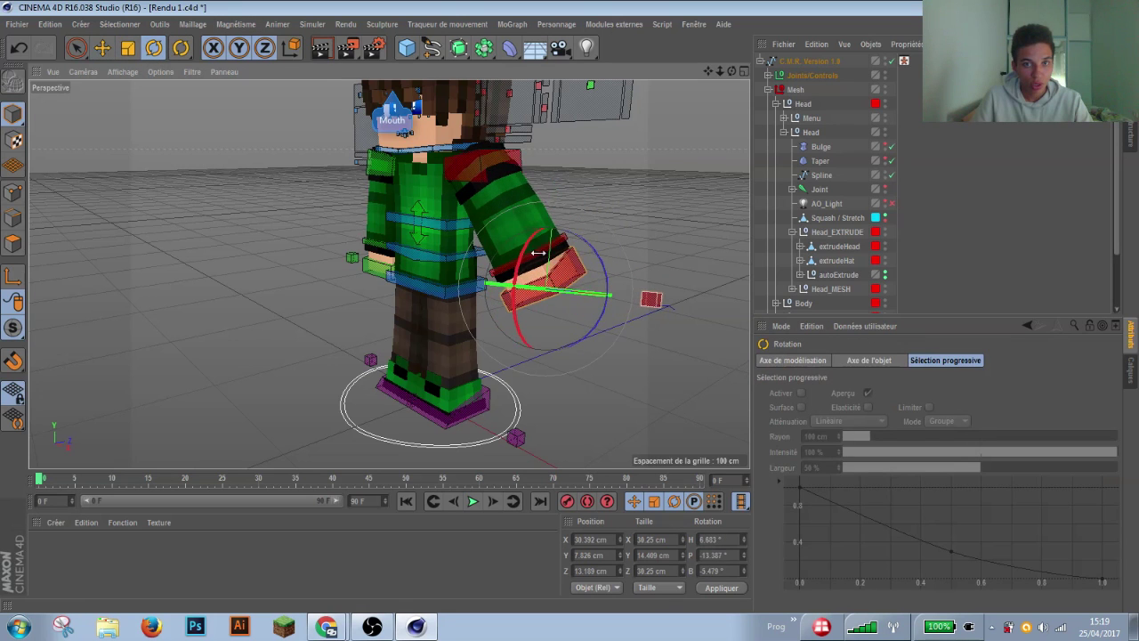
scroll(576, 255, down, 3)
click(382, 374)
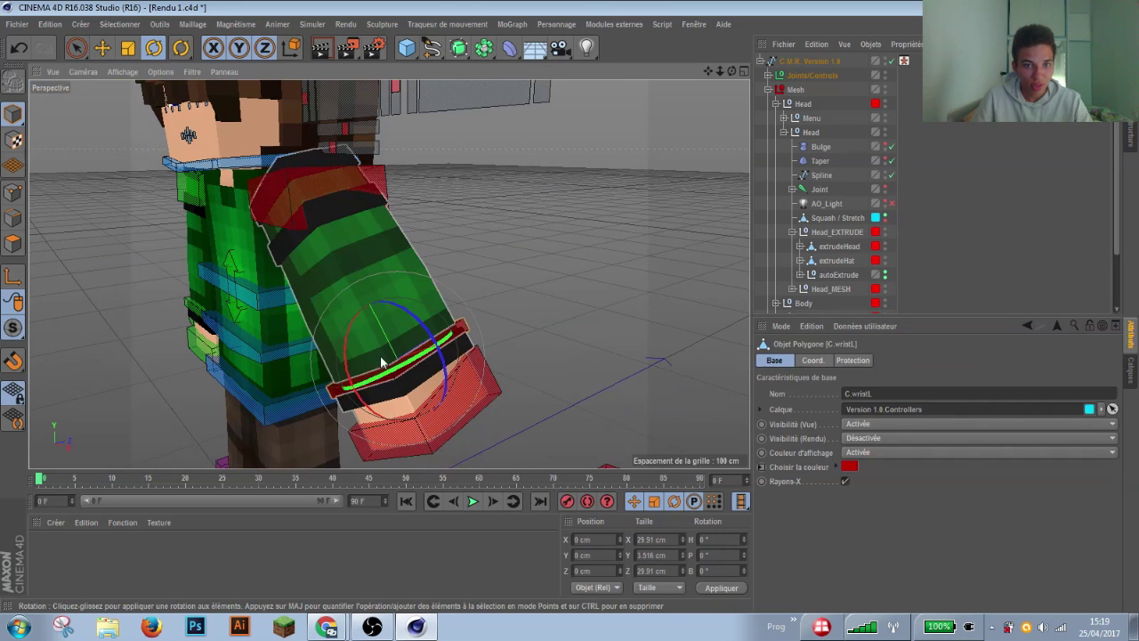
click(19, 48)
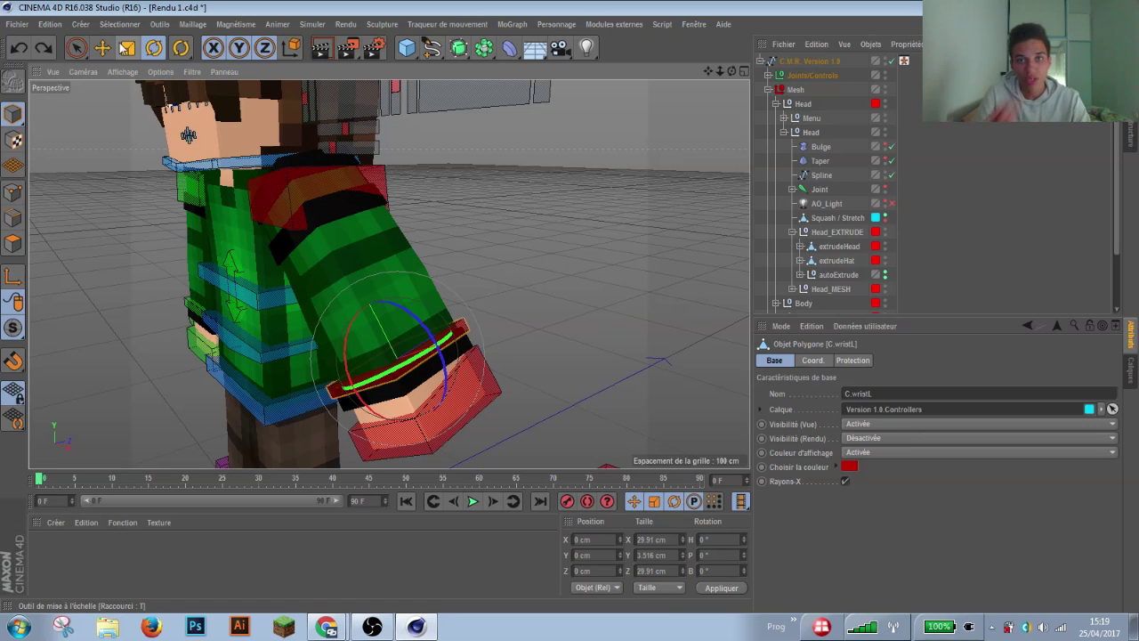
drag(381, 352, 369, 312)
mouse_move(303, 188)
mouse_down()
mouse_move(296, 180)
mouse_move(312, 178)
mouse_up()
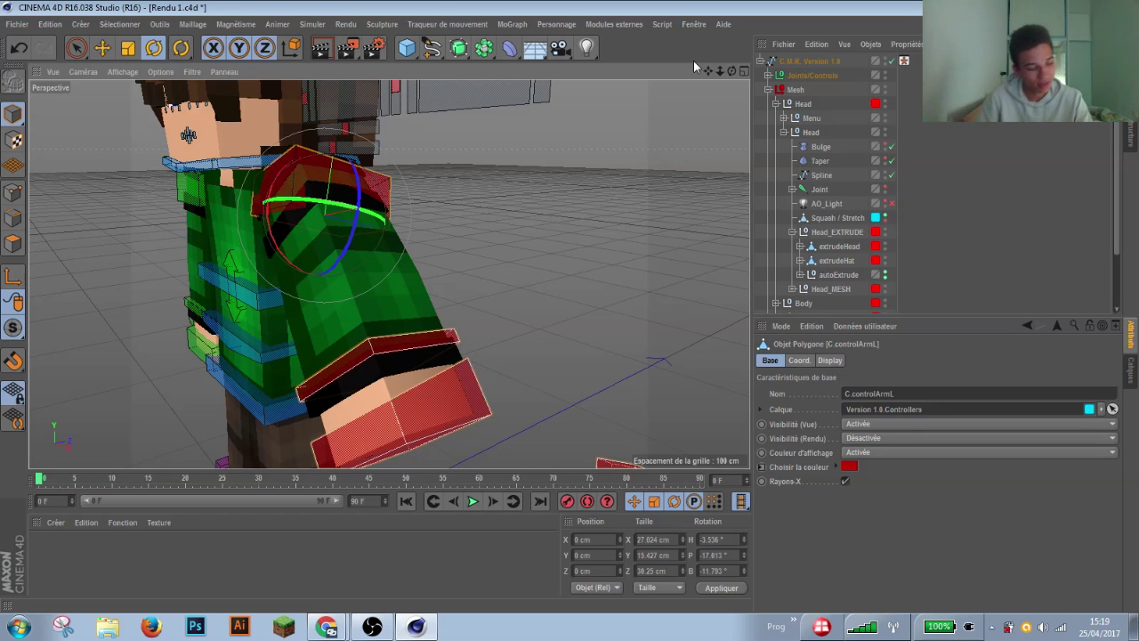
Step: Try a back twist, then undo all changes to restore the unposed stance and deselect
key(ctrl+z)
key(ctrl+z)
key(ctrl+z)
key(ctrl+z)
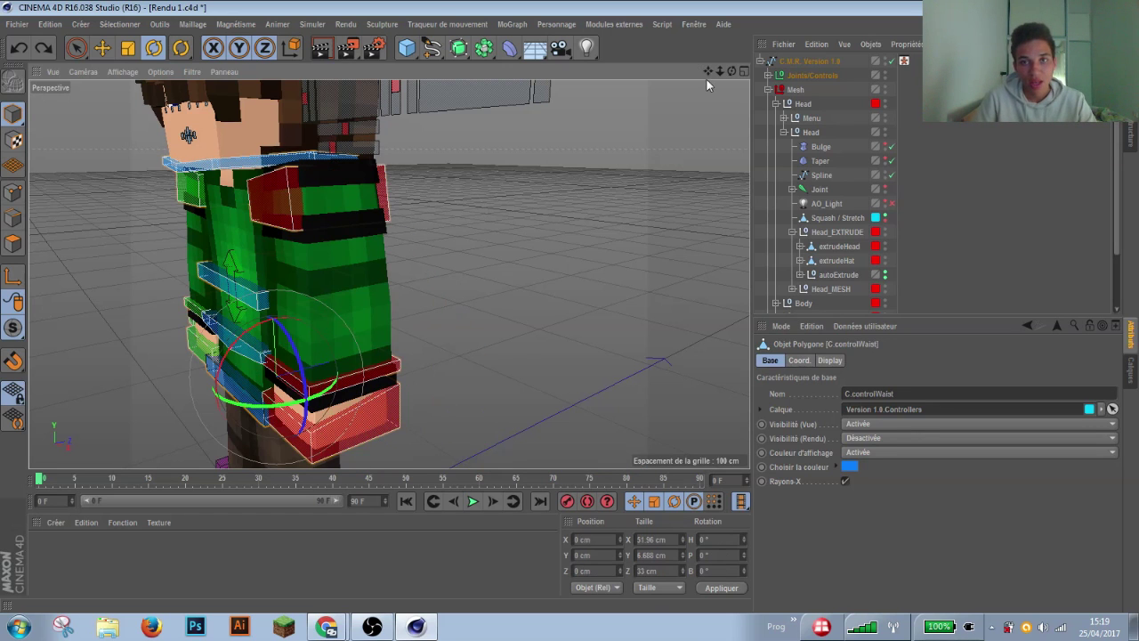
drag(720, 70, 720, 116)
key(ctrl+z)
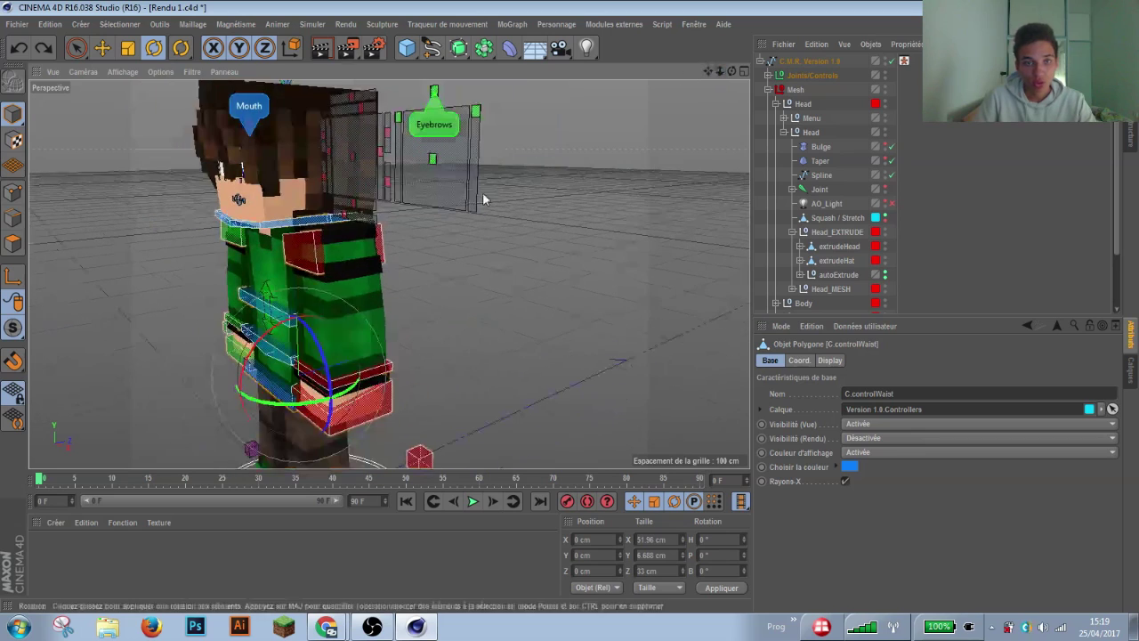
drag(283, 320, 248, 302)
key(e)
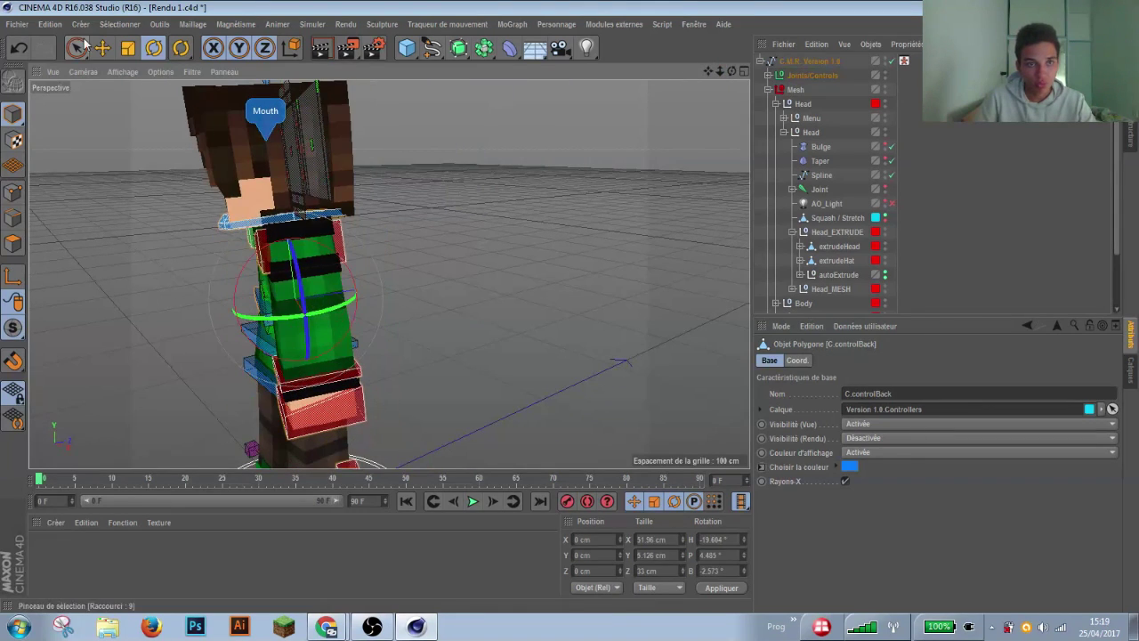
key(ctrl+z)
key(ctrl+z)
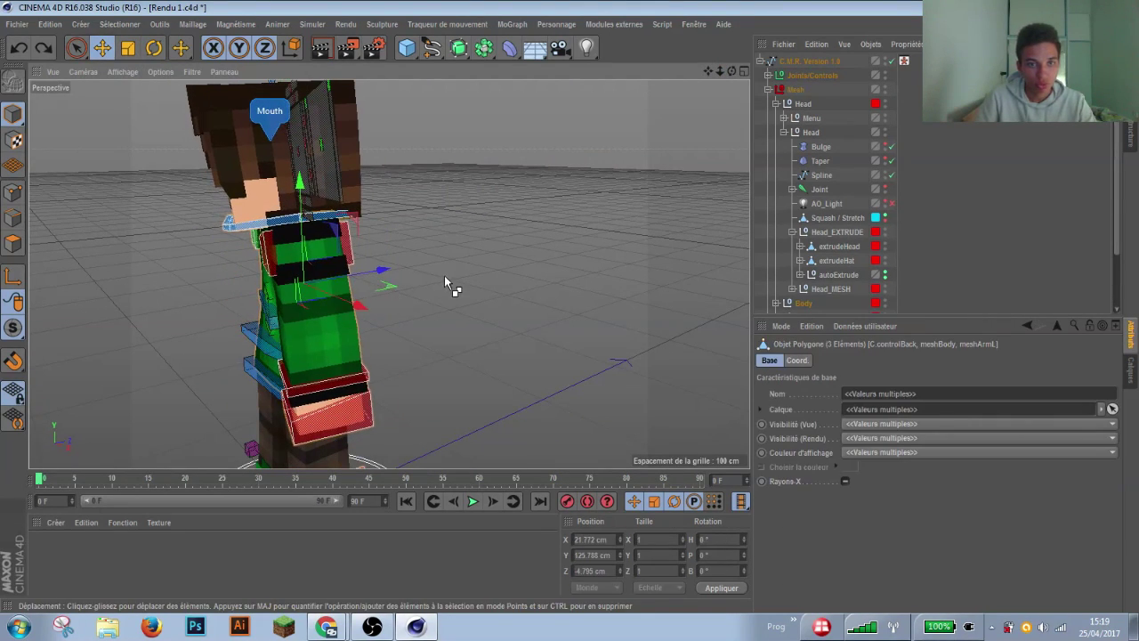
key(ctrl+z)
key(ctrl+z)
click(498, 218)
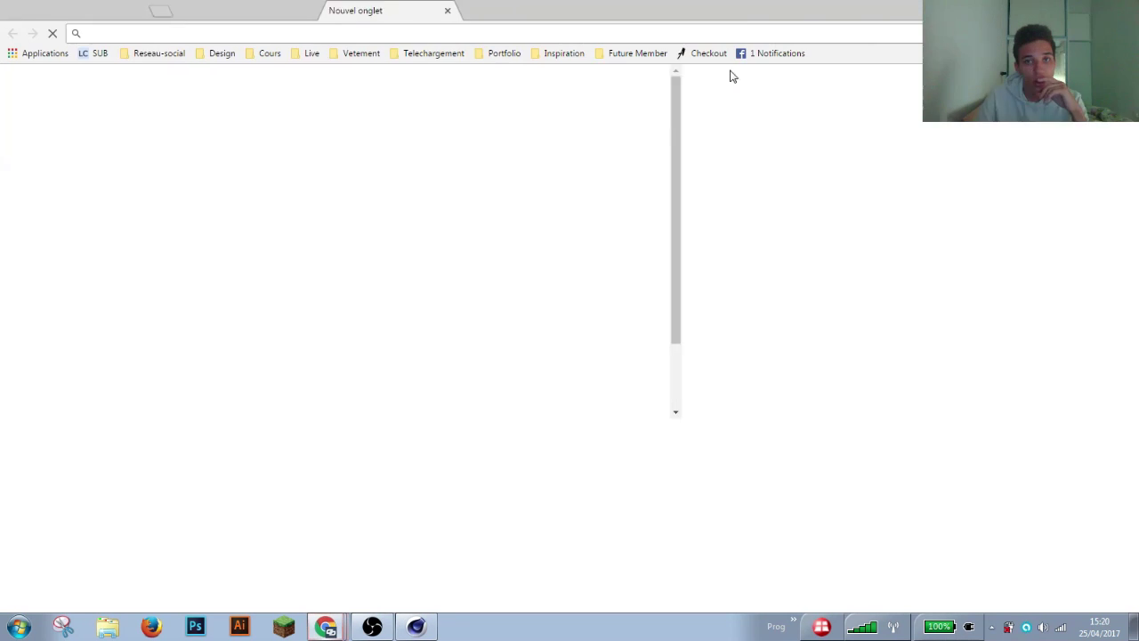
Step: Search Google Images for 'sword position'
text(s)
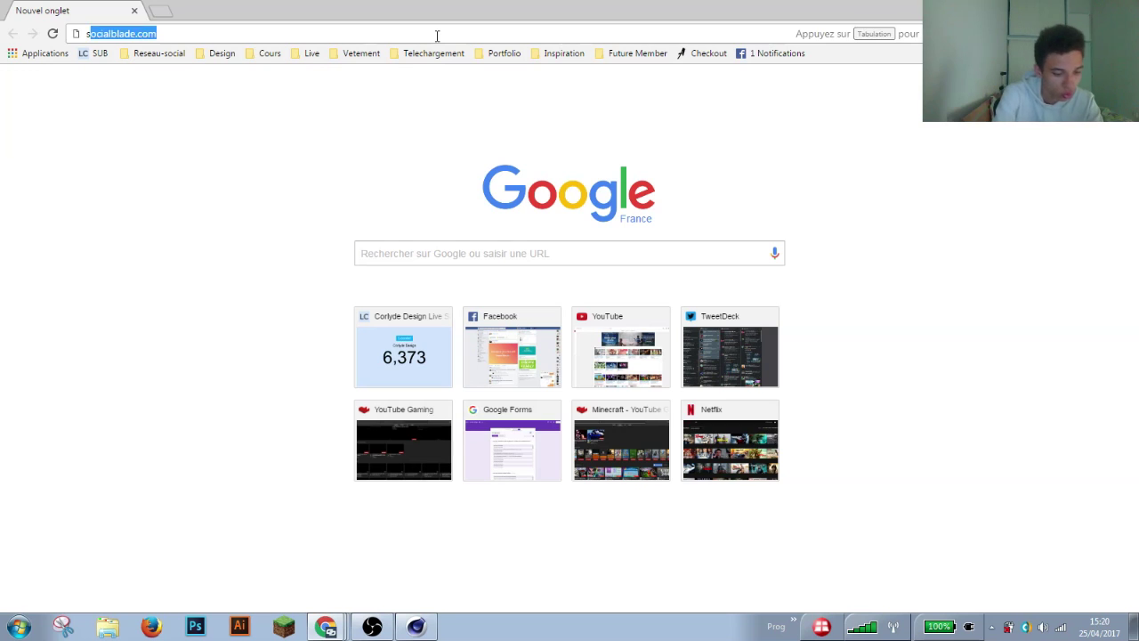
text(word)
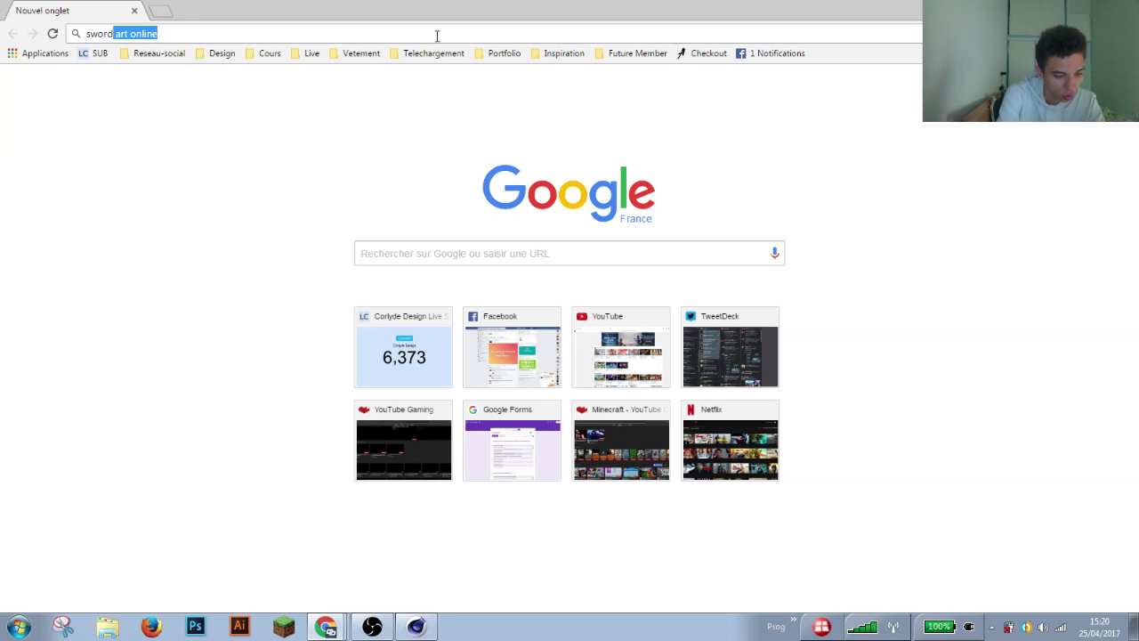
text( position)
key(Return)
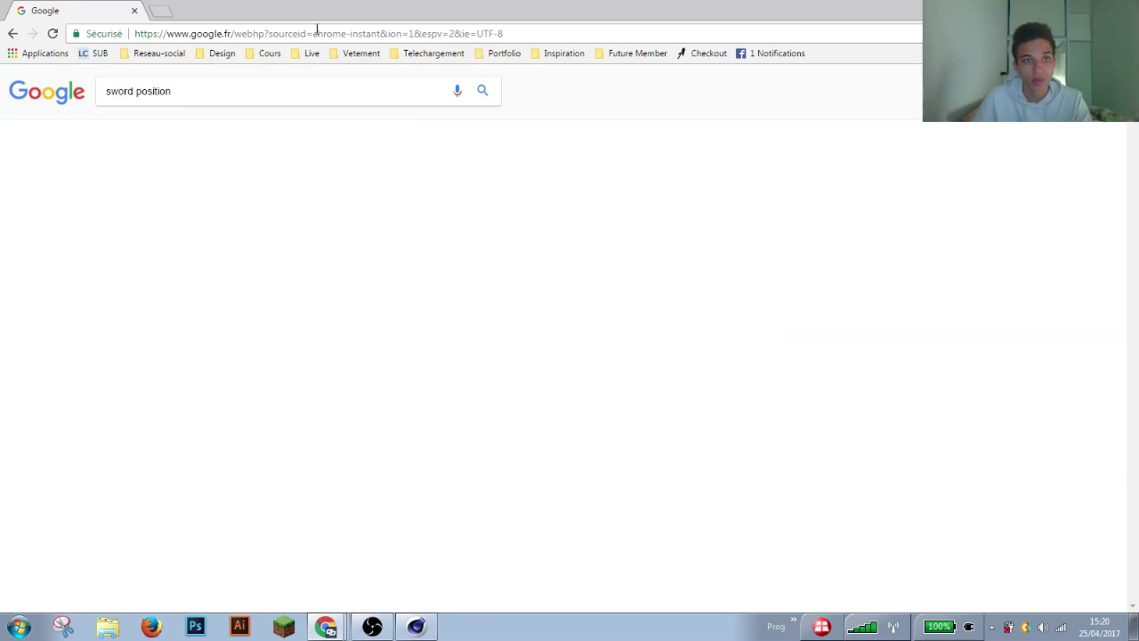
click(161, 130)
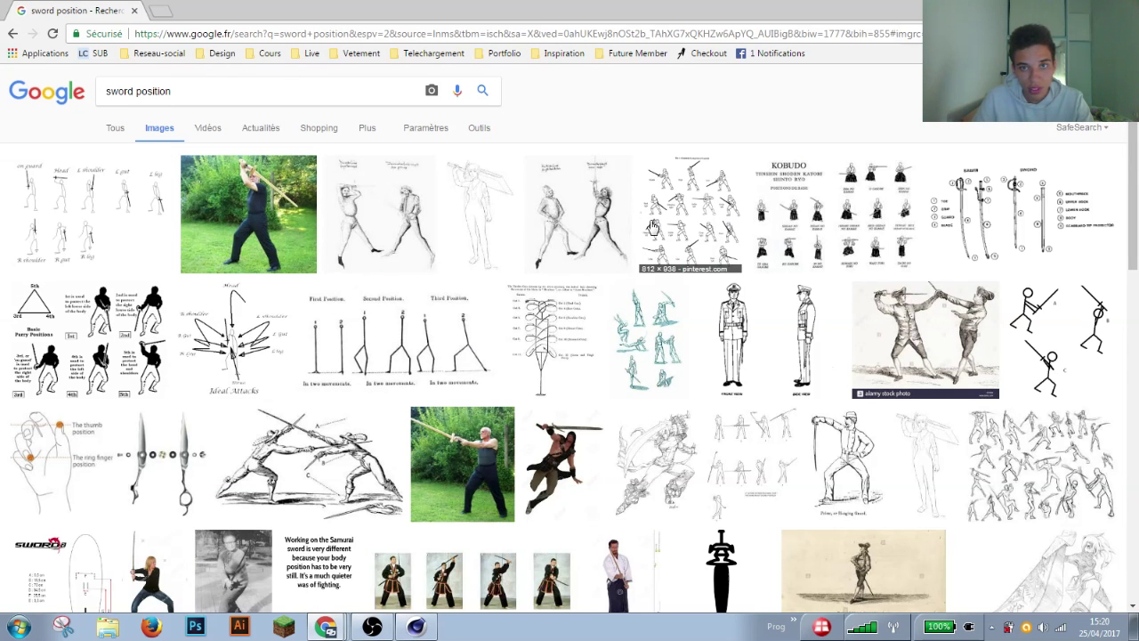
Step: Preview the long-sword guards chart and the sword-fighting sketch sheet, closing each afterwards
click(723, 223)
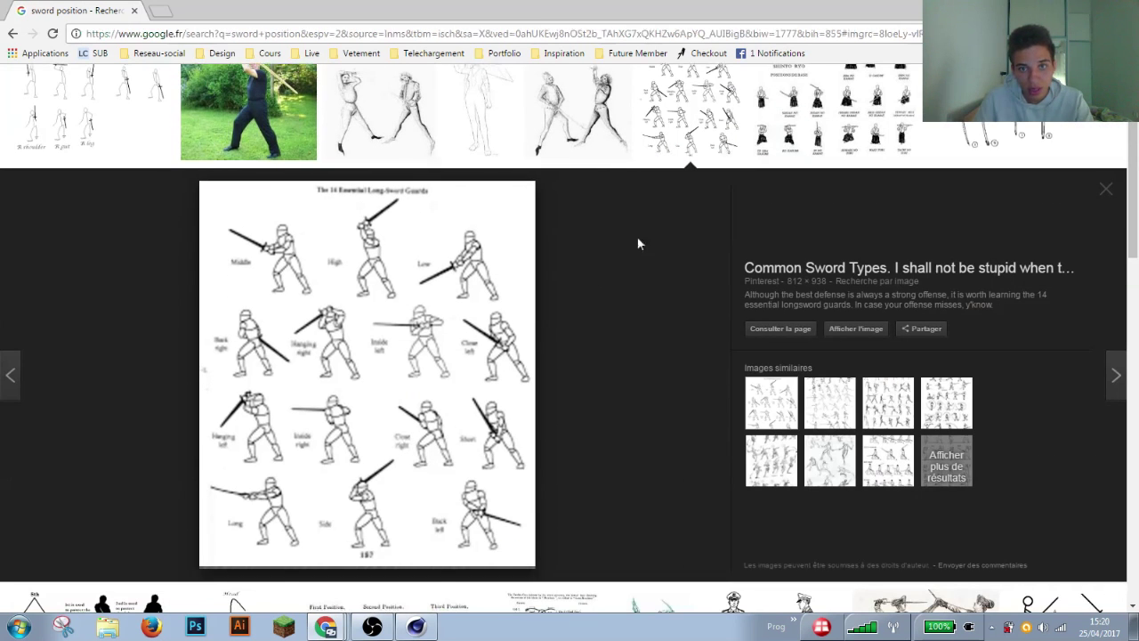
click(1106, 190)
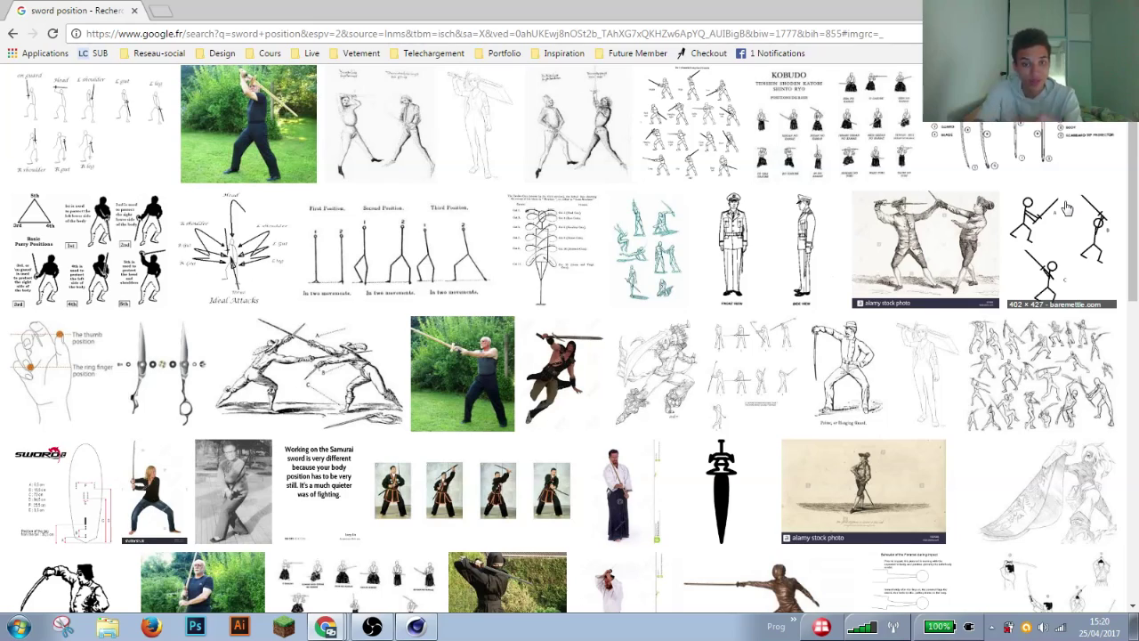
click(1056, 375)
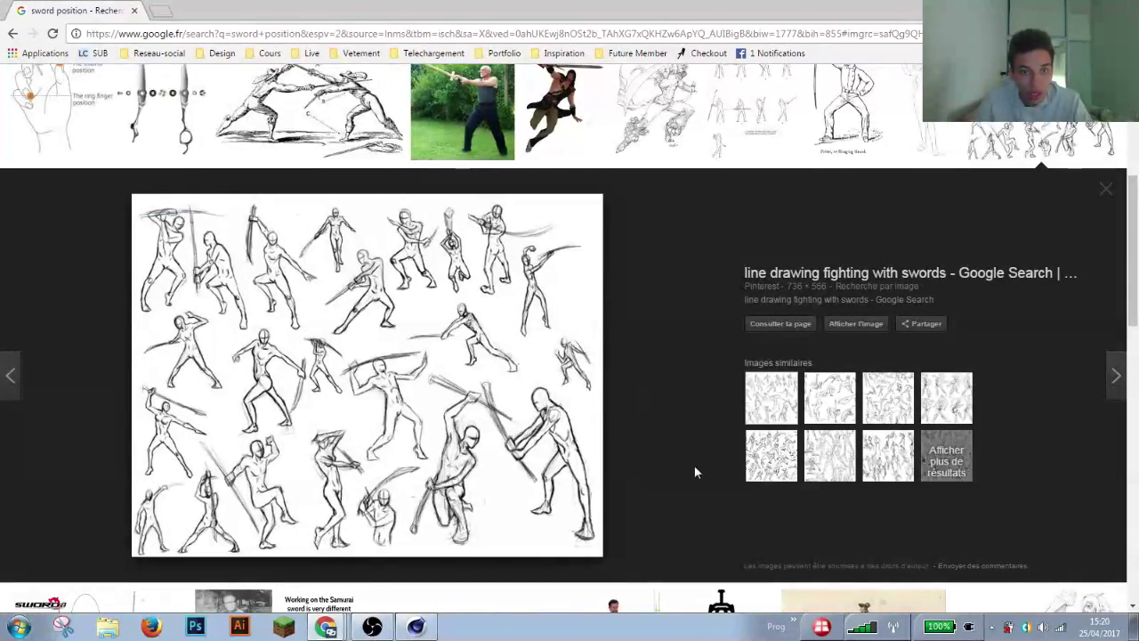
click(1105, 189)
scroll(894, 293, up, 4)
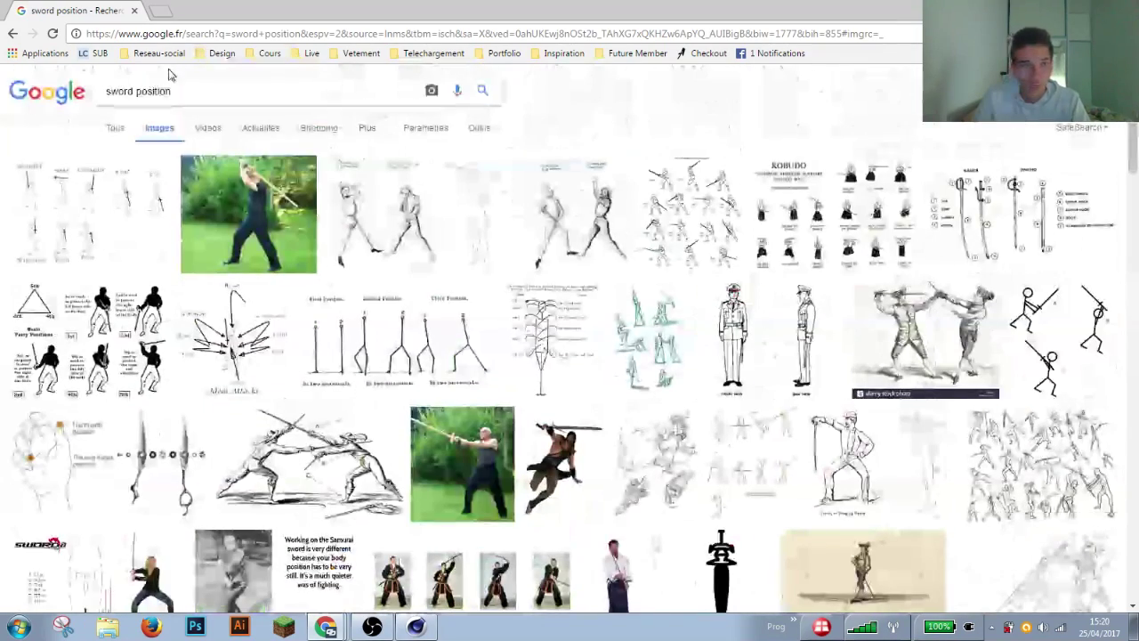
drag(171, 91, 2, 111)
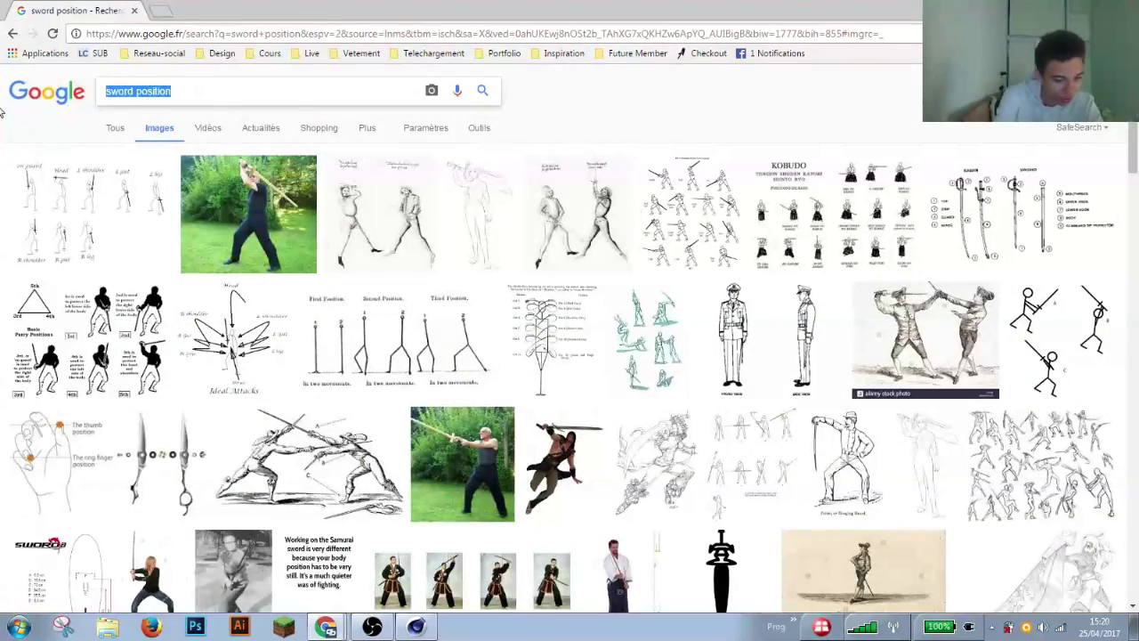
Step: Search 'manga sword position', then narrow the query to 'manga position'
text(manga sword p)
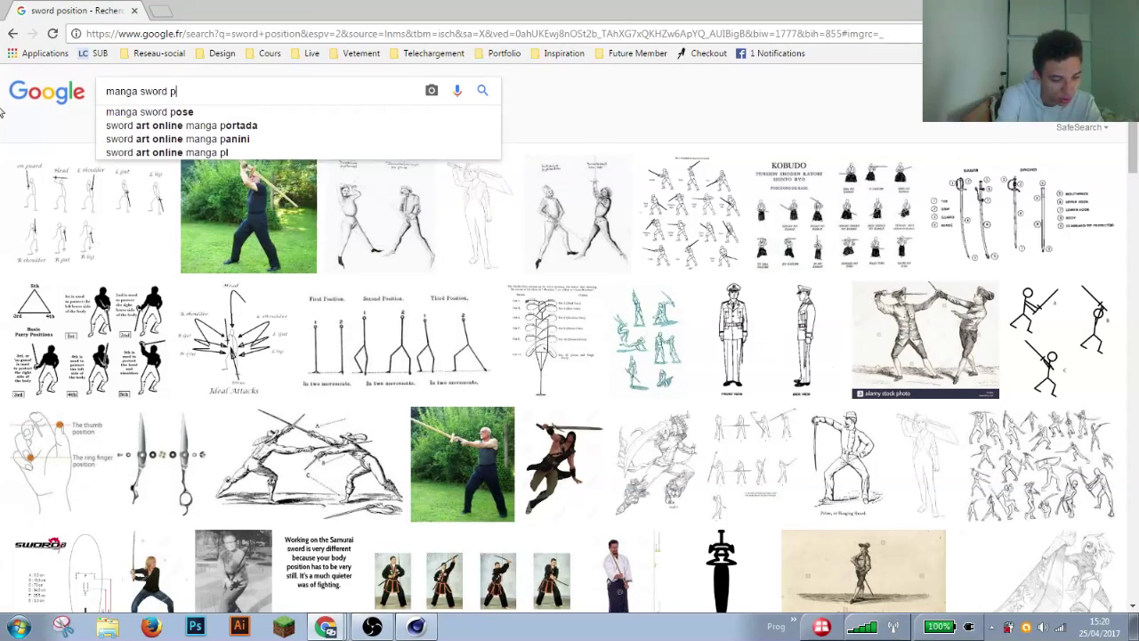
text(osition)
key(Return)
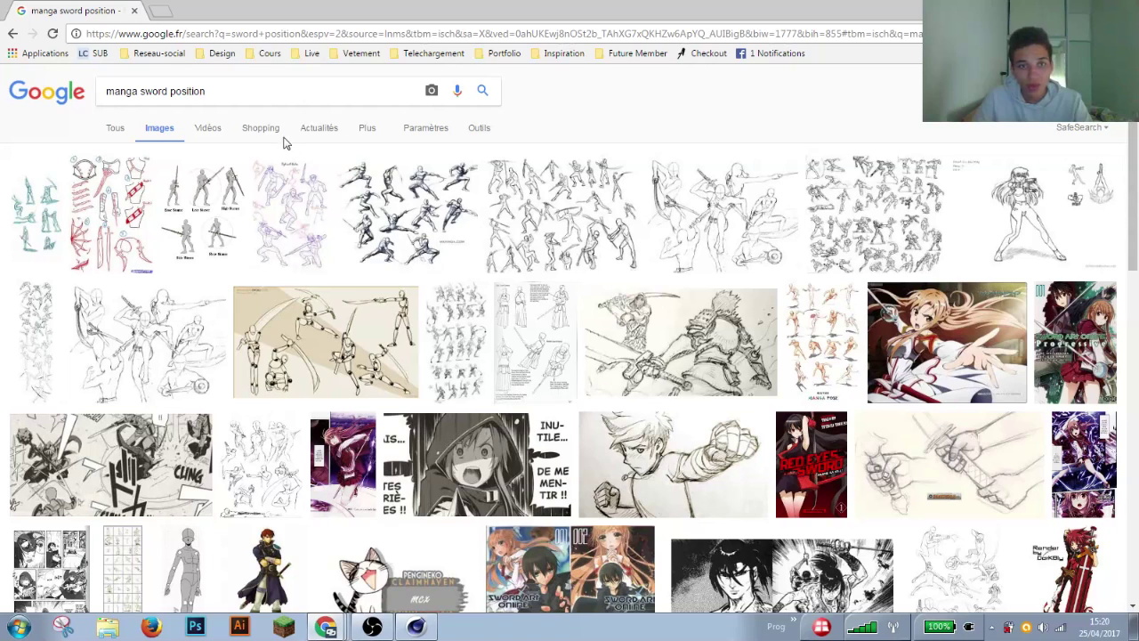
drag(166, 91, 137, 93)
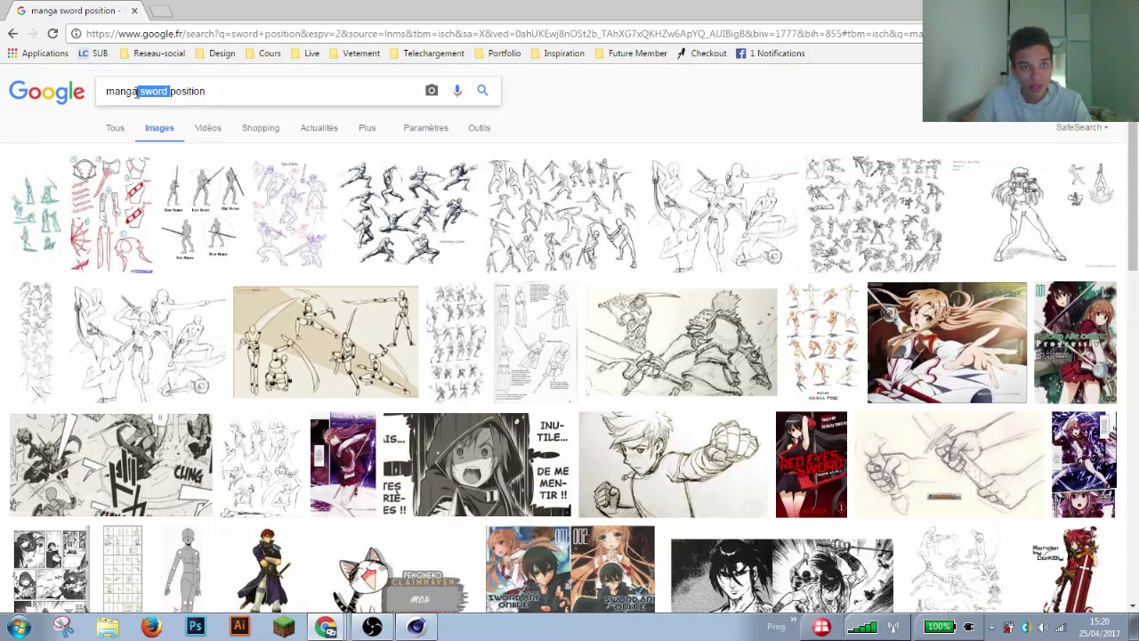
key(BackSpace)
key(Return)
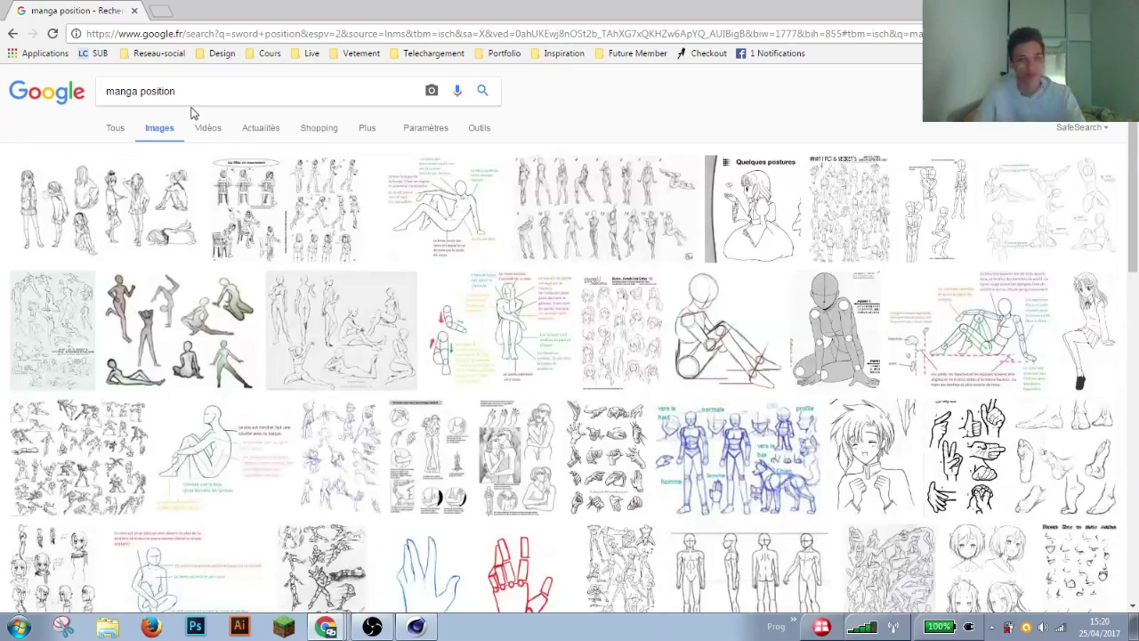
Step: Replace the query with 'stars wars' and run the image search
scroll(545, 332, down, 1)
scroll(579, 322, up, 1)
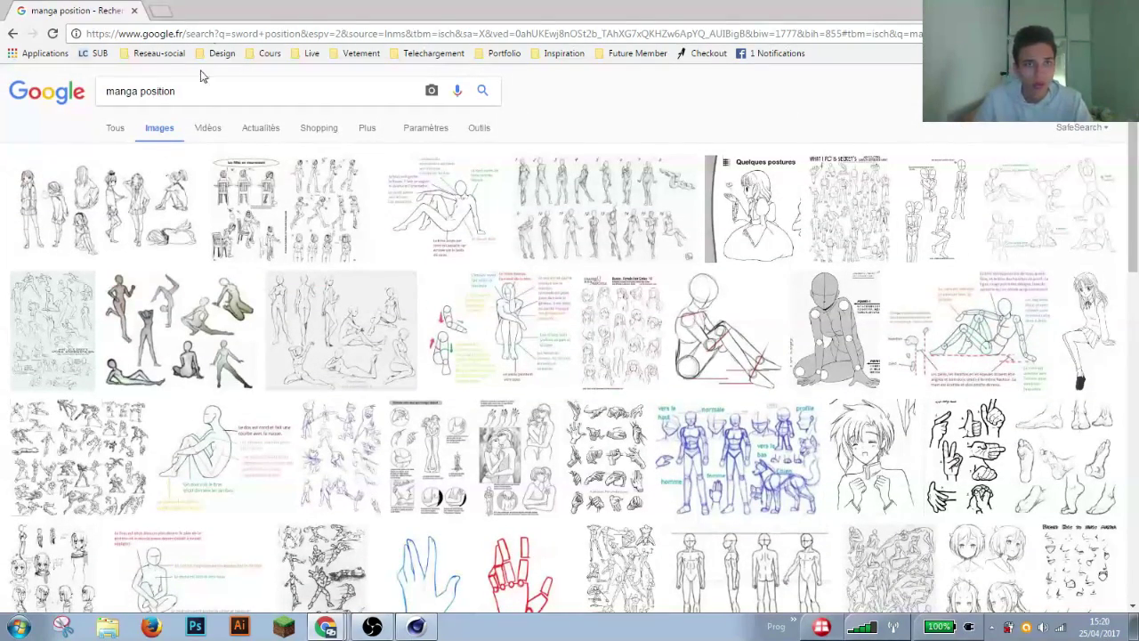
drag(178, 93, 126, 100)
key(ctrl+a)
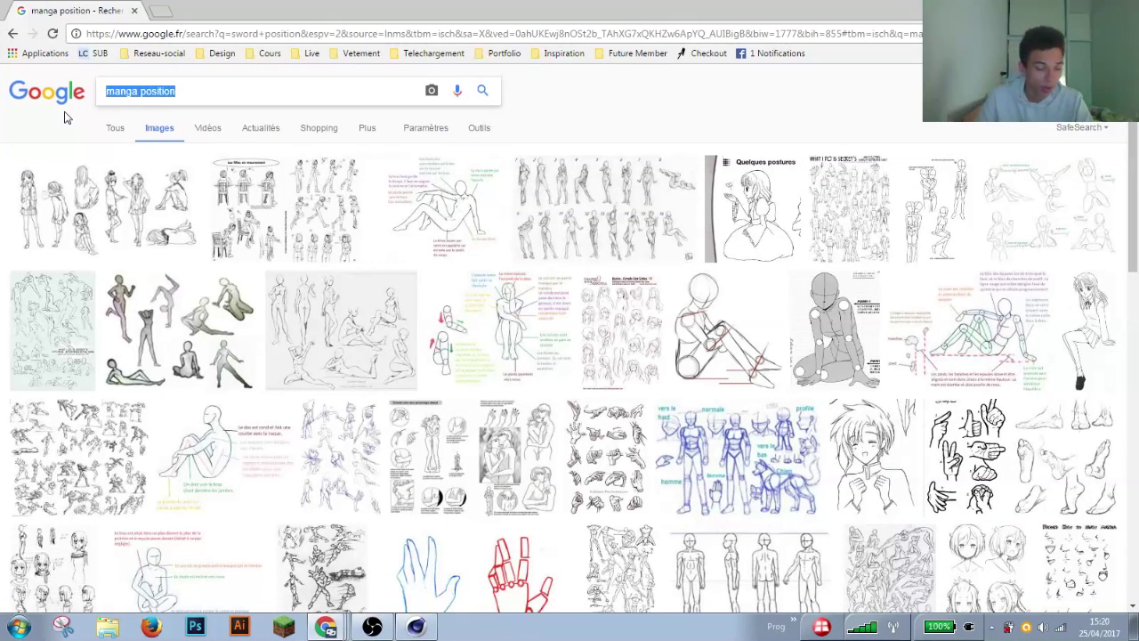
text(star)
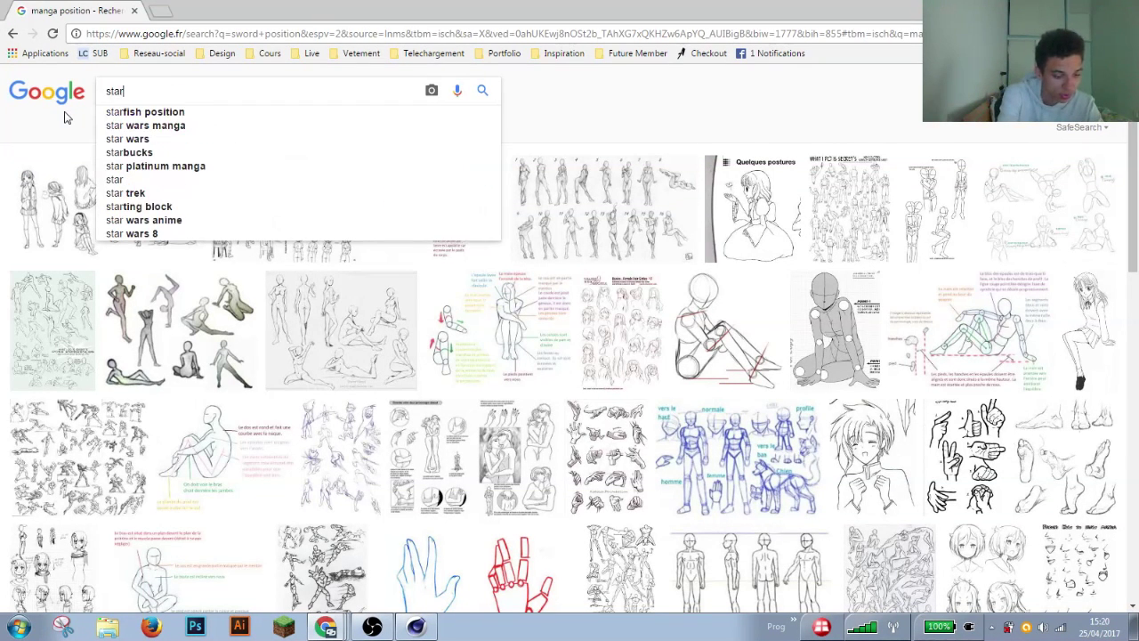
text(s wars)
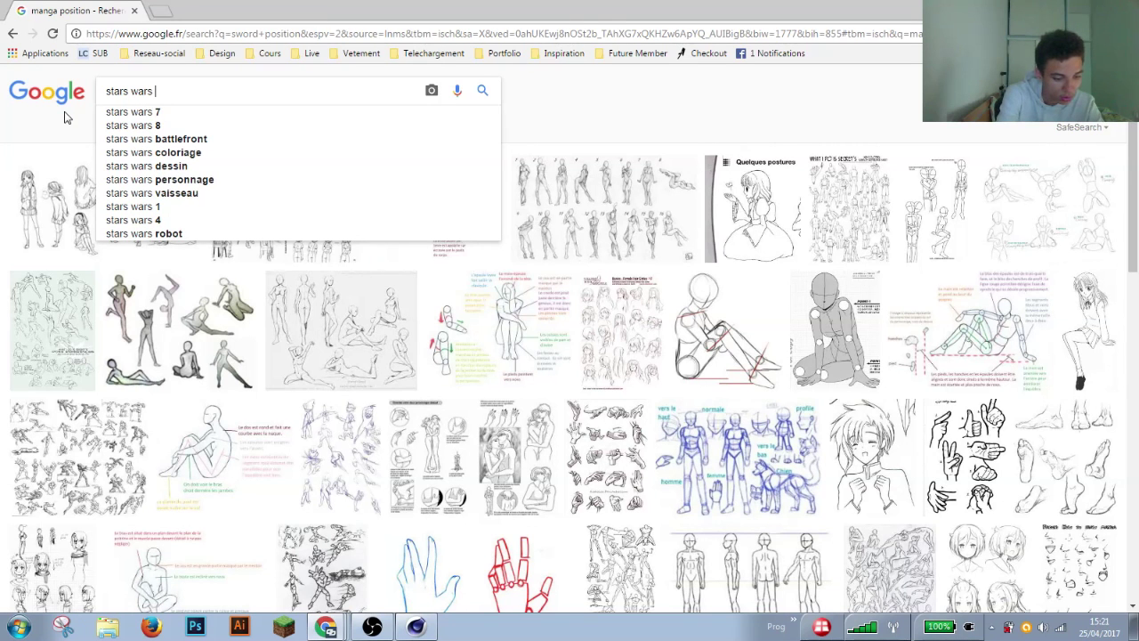
key(Return)
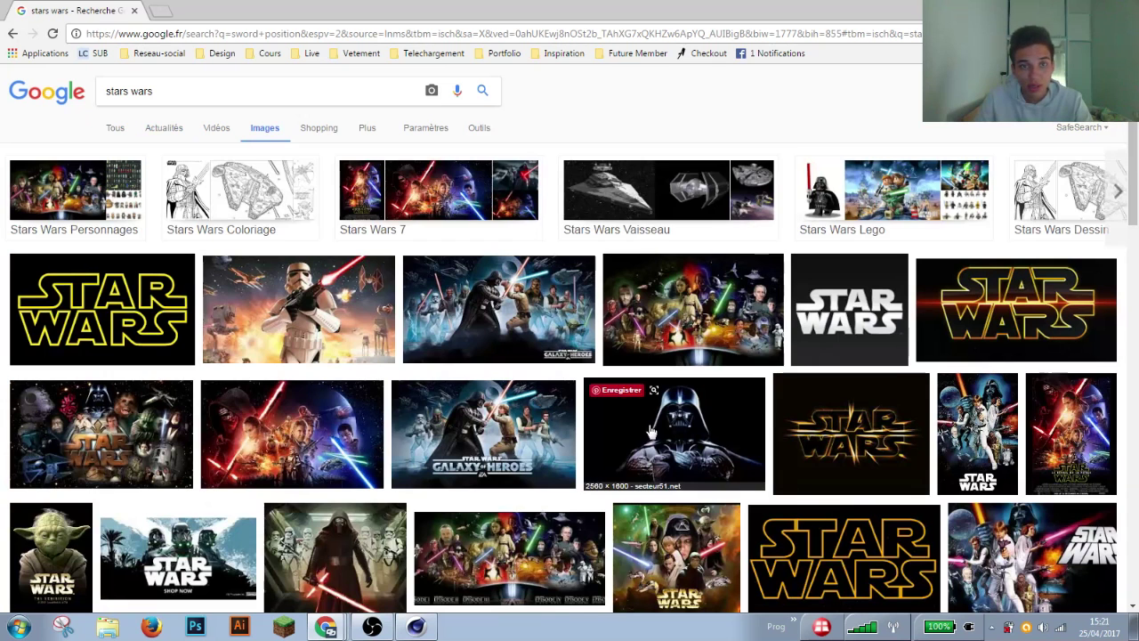
Step: Preview the Galaxy of Heroes image, close it, and scroll down through the Star Wars results
click(519, 338)
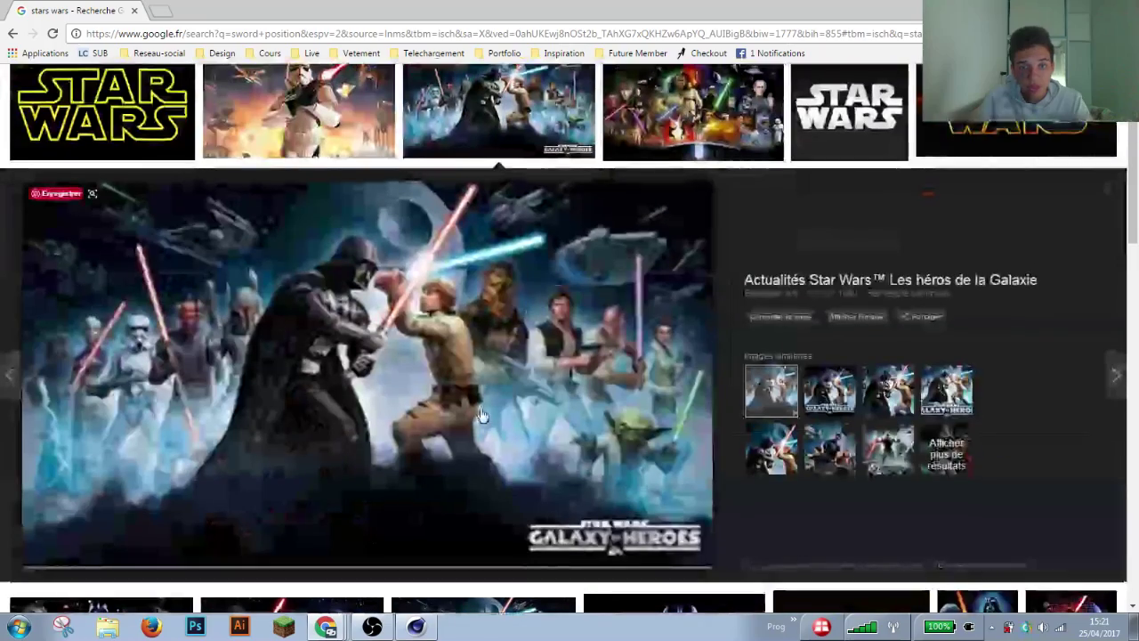
click(1108, 189)
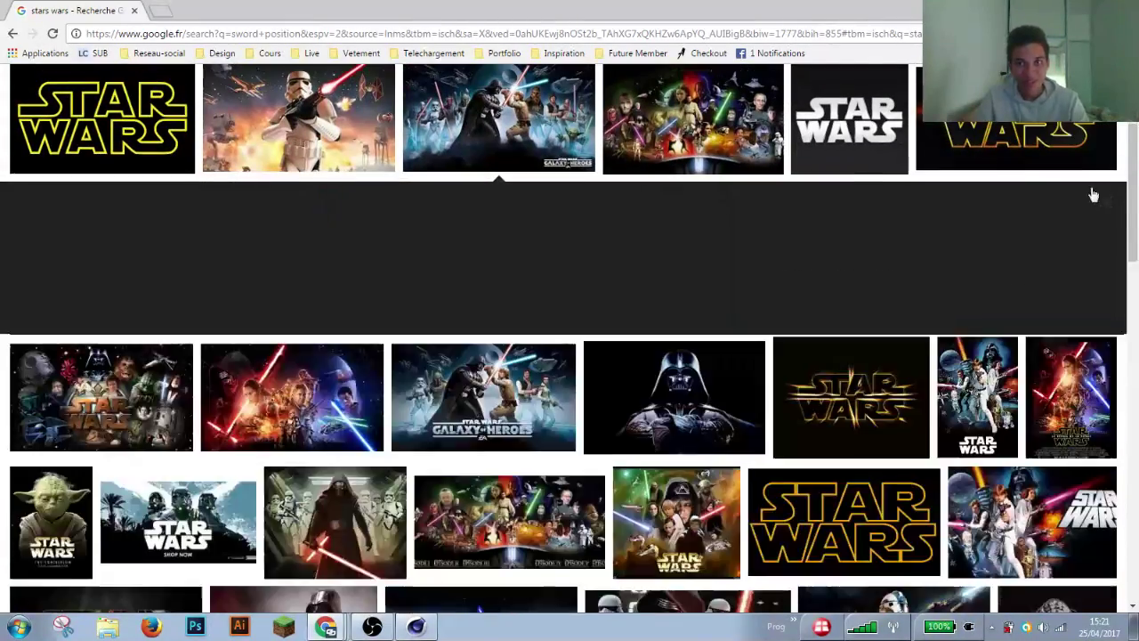
scroll(979, 232, down, 2)
scroll(846, 267, down, 2)
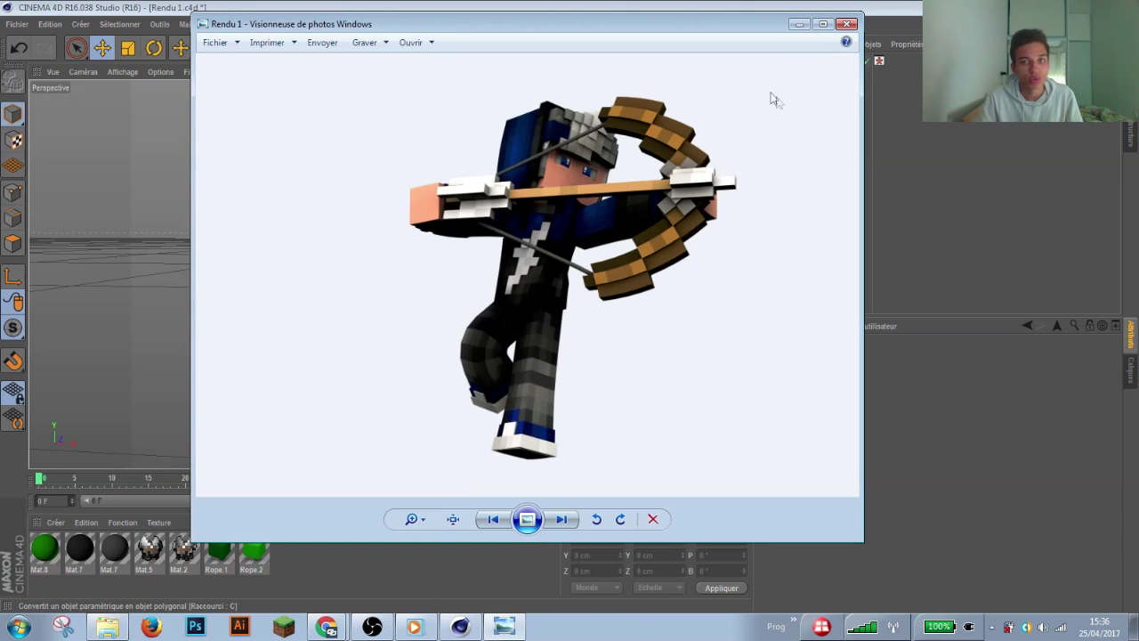
scroll(712, 282, down, 1)
click(823, 24)
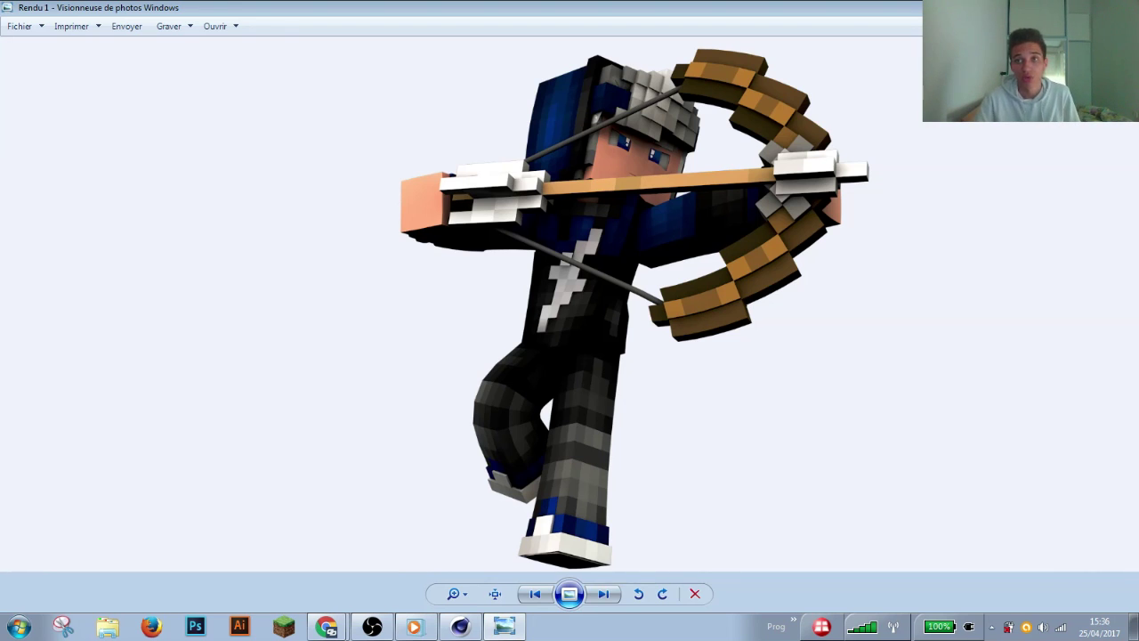
key(alt+F4)
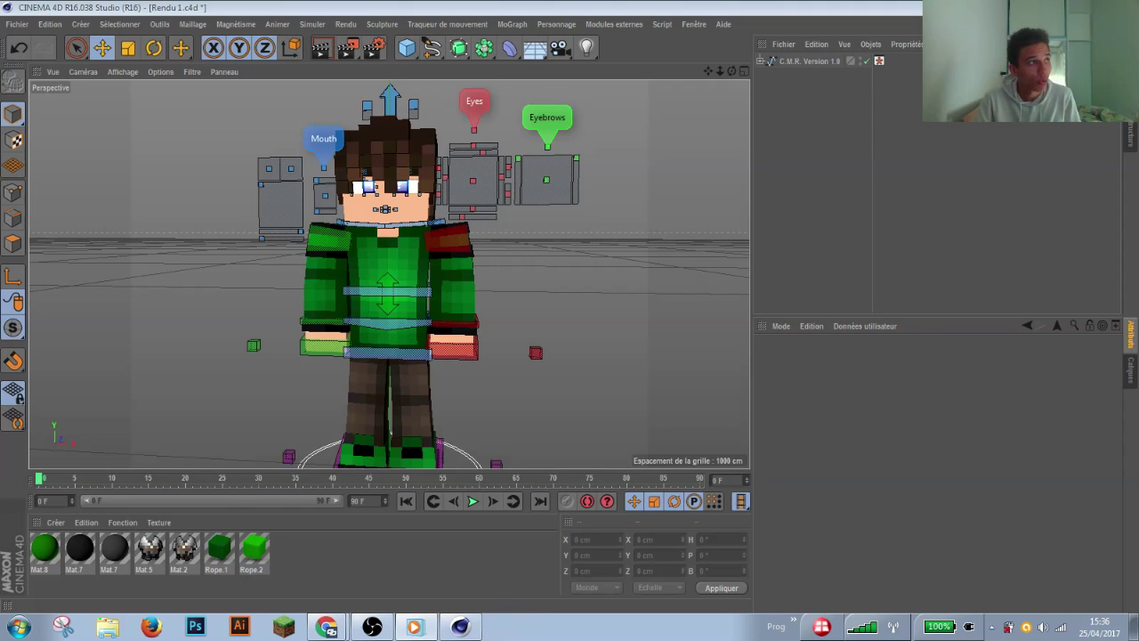
Step: Orbit the perspective viewport to a three-quarter view of the unposed character
drag(731, 71, 708, 75)
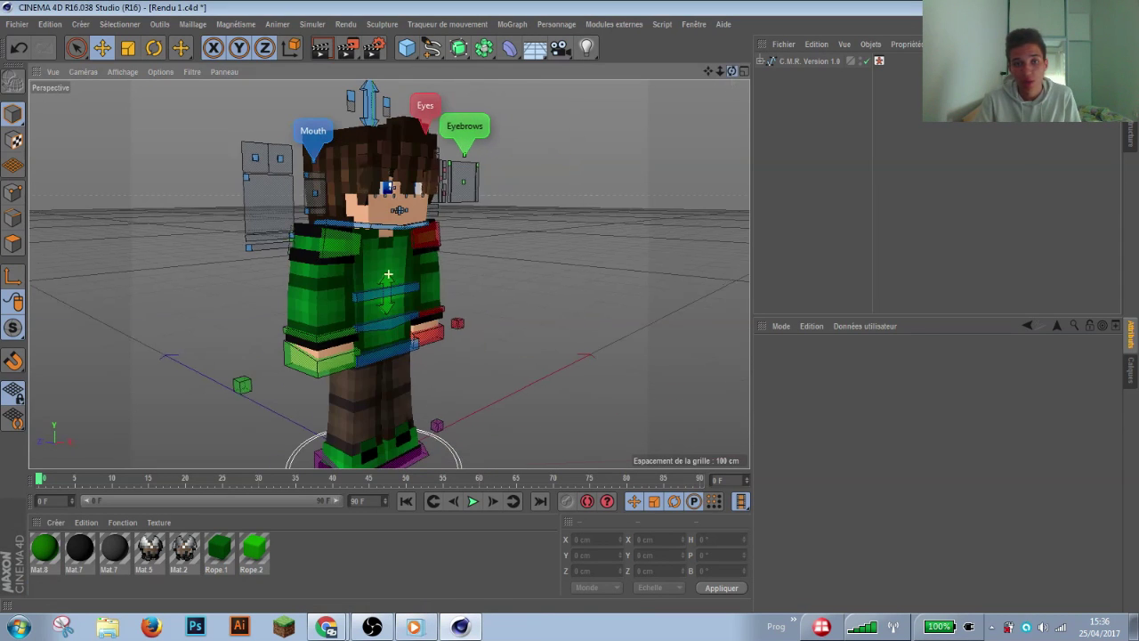